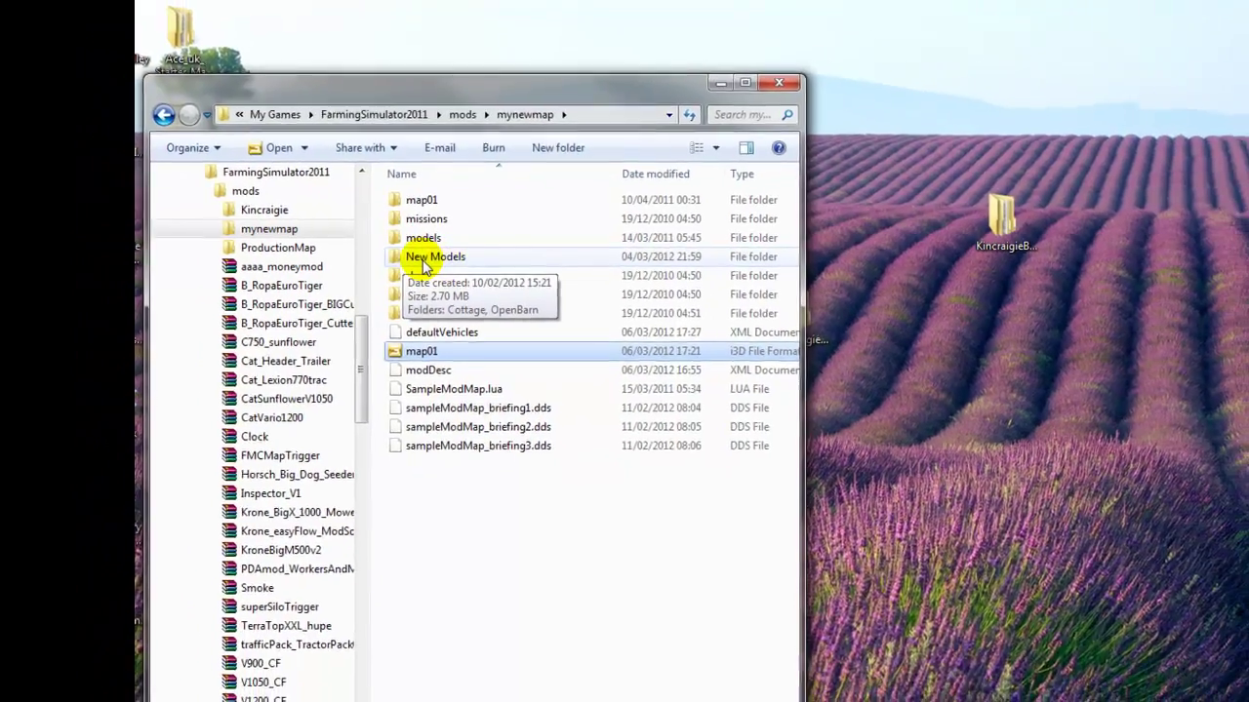
Open the New Models folders of mynewmap and ProductionMap in two Explorer windows side by side.
double_click(432, 261)
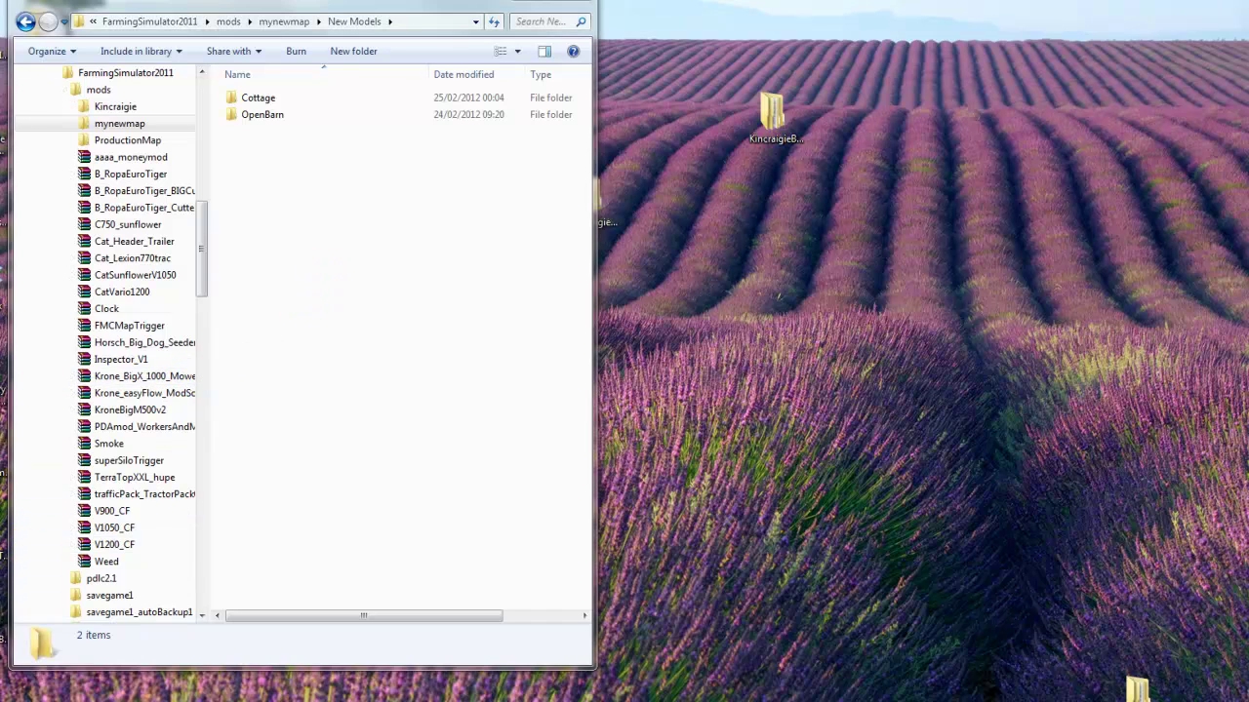
click(38, 673)
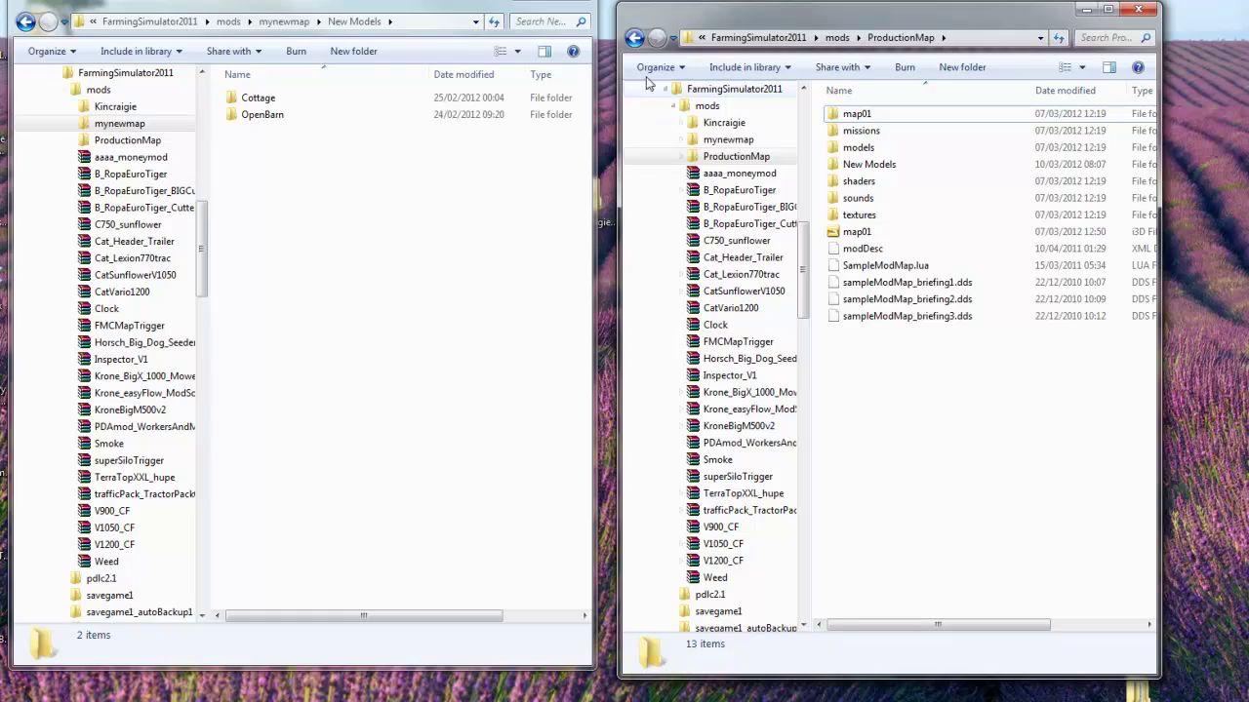
drag(720, 23, 708, 5)
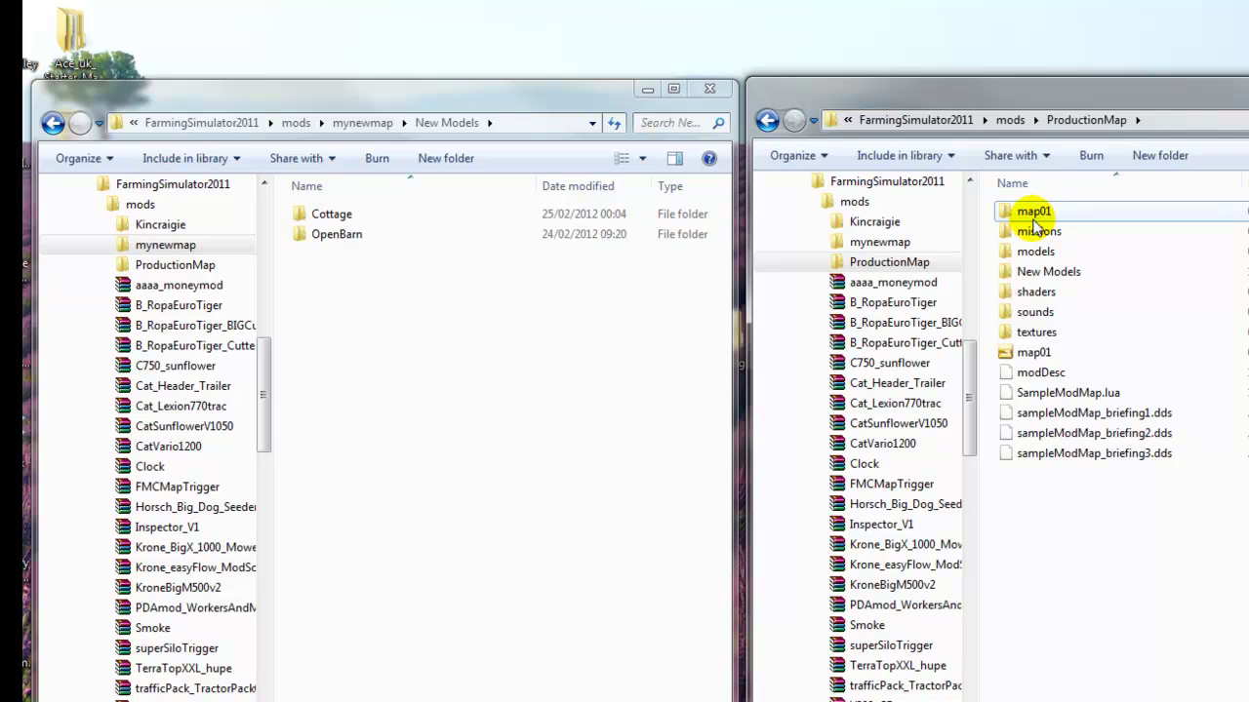
click(1029, 354)
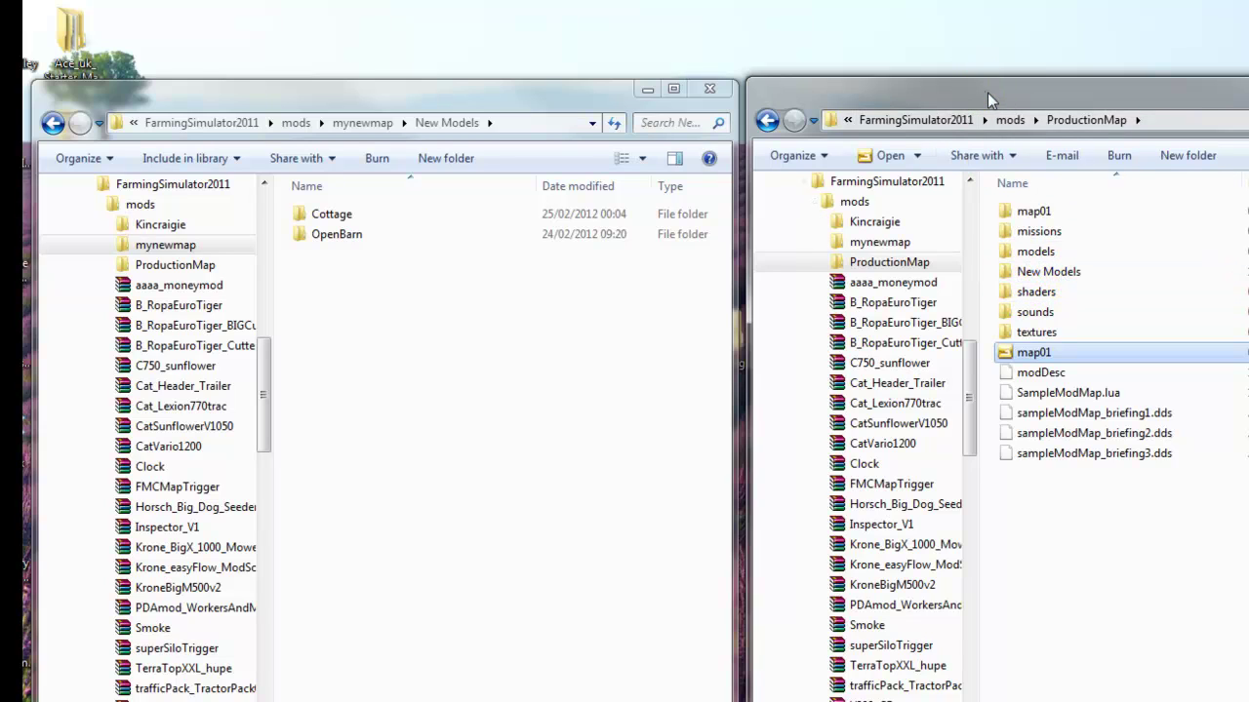
drag(985, 93, 991, 91)
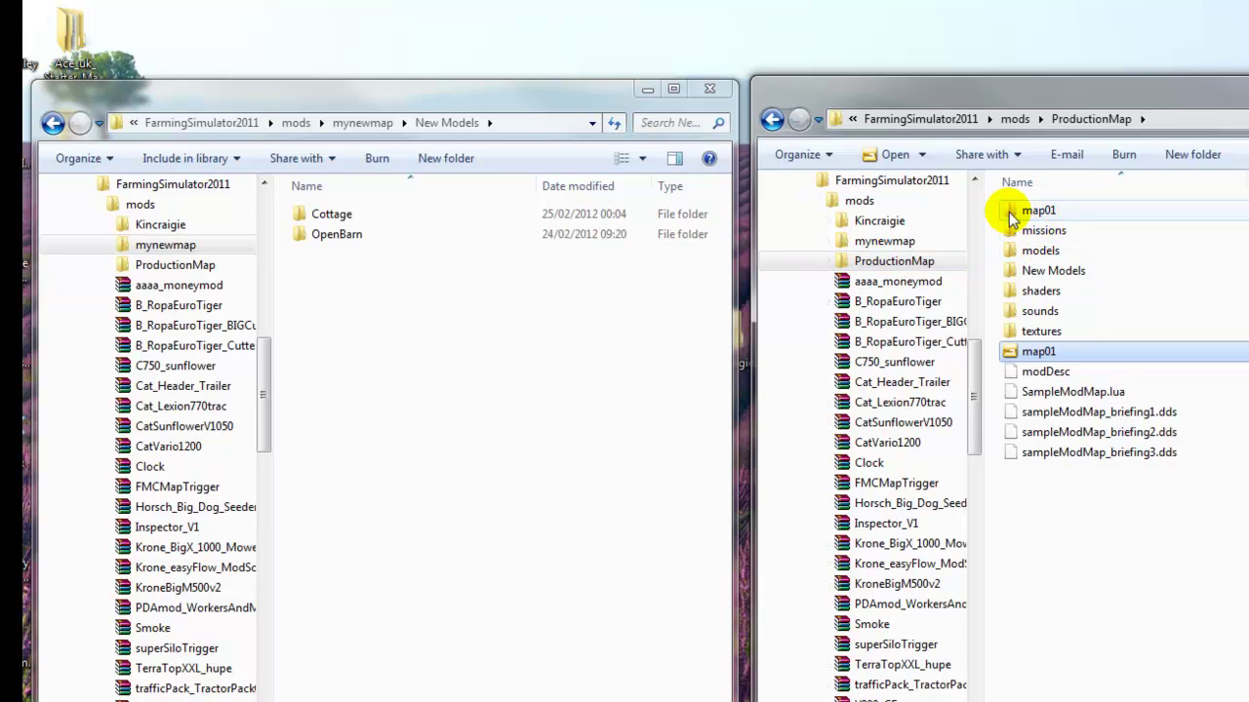
double_click(1064, 272)
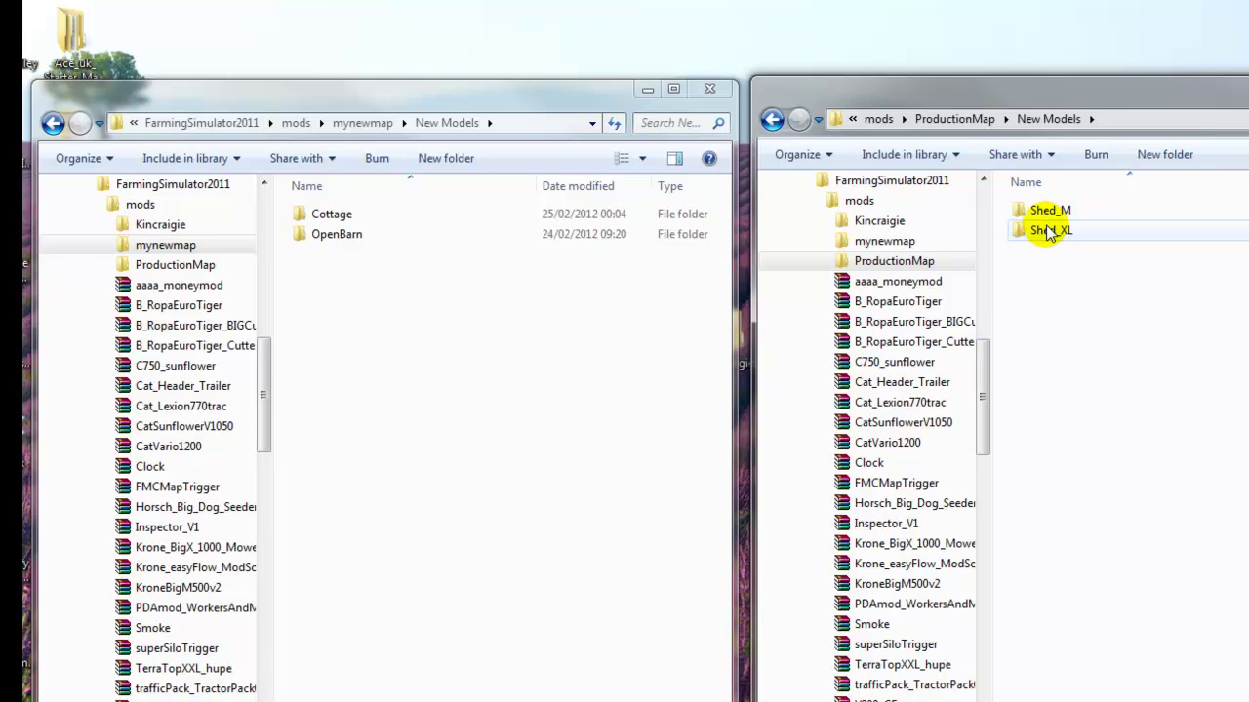
mouse_move(1049, 232)
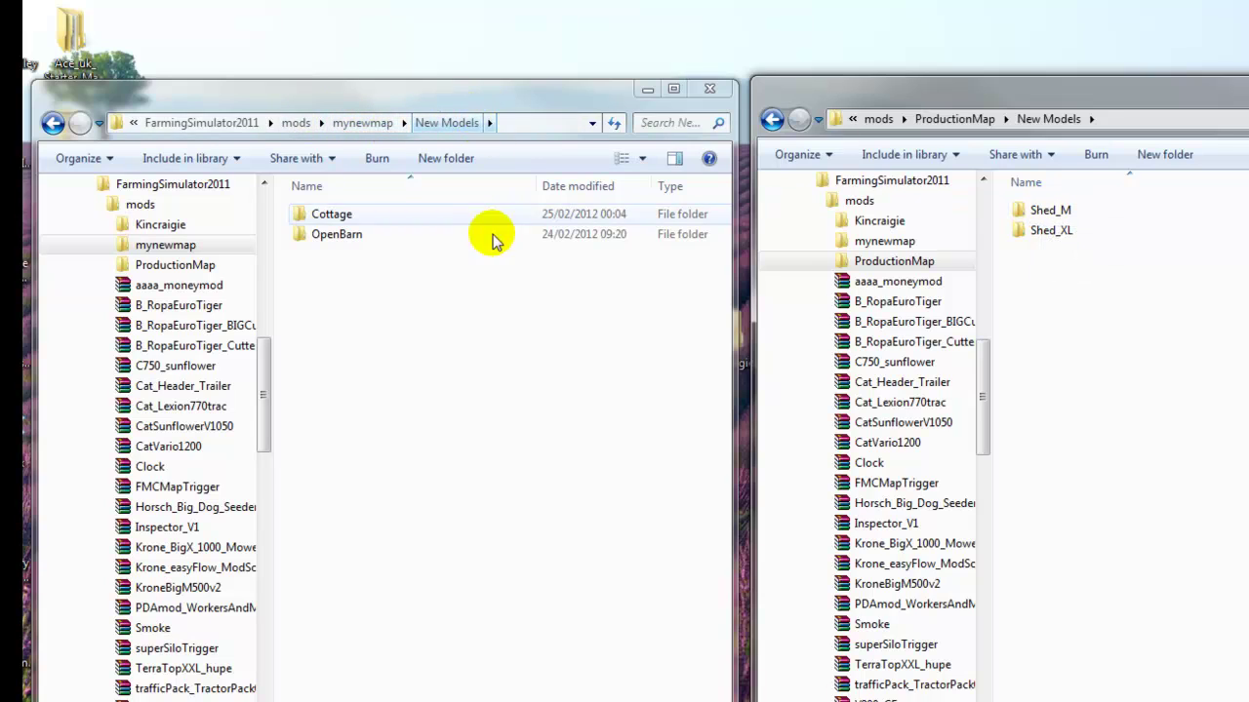
Copy the Shed_M folder from ProductionMap's New Models folder into mynewmap's New Models folder.
click(1049, 216)
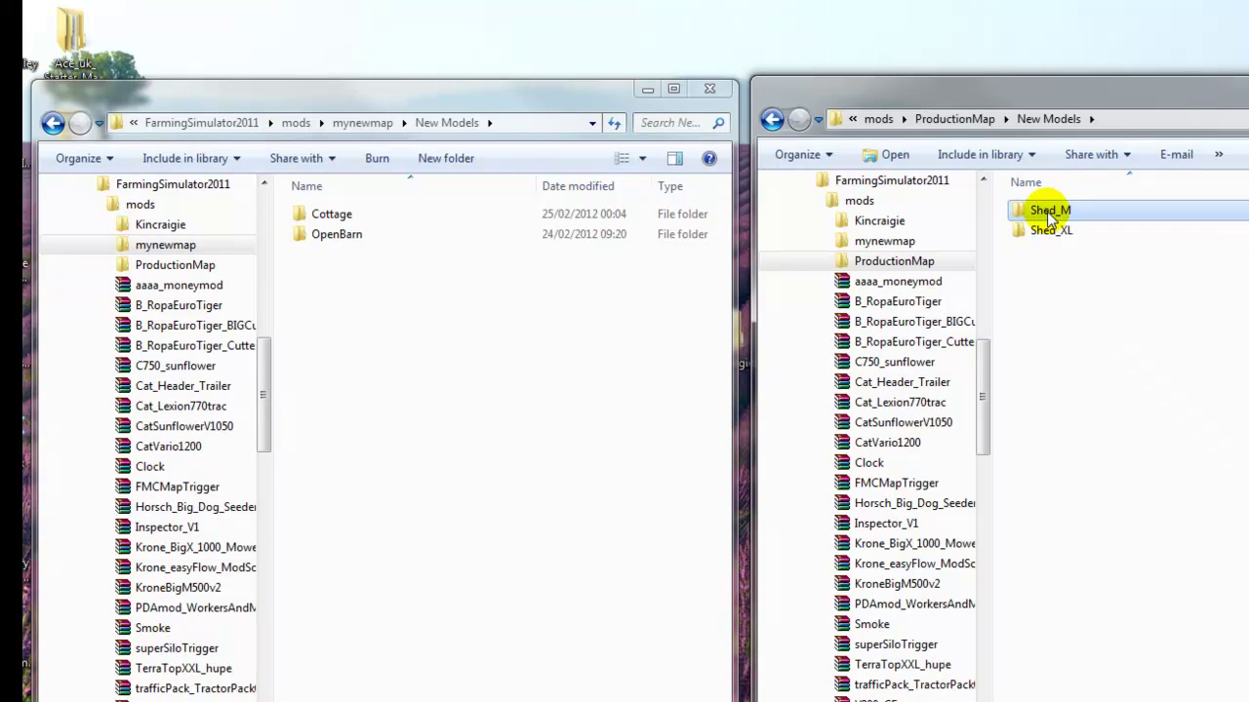
drag(1051, 216, 657, 286)
right_drag(656, 286, 325, 356)
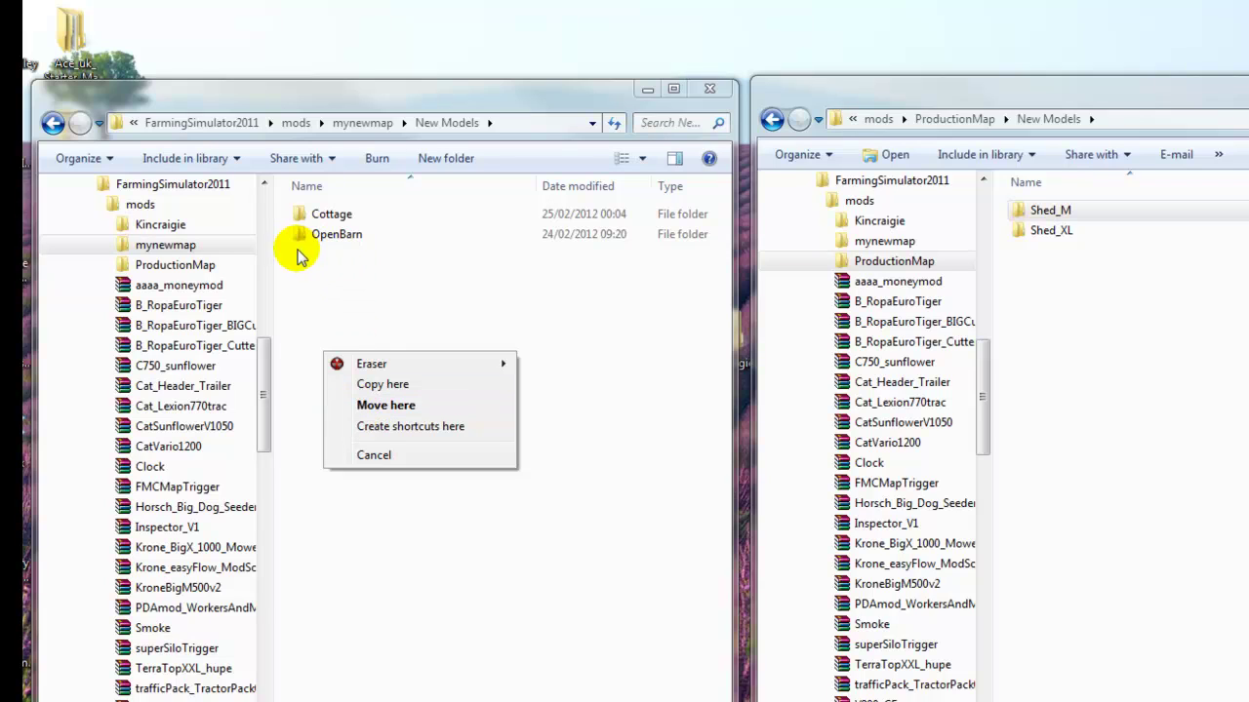
click(380, 384)
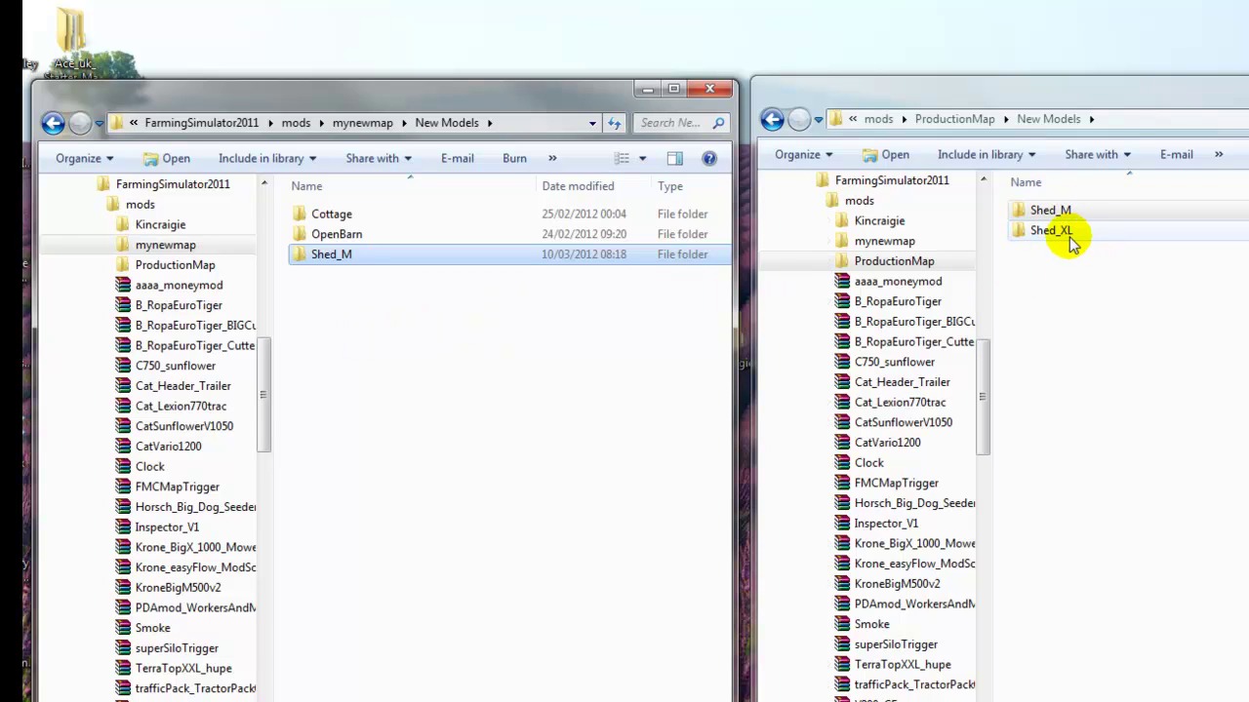
Examine the texture files and the Shed2 i3D model inside ProductionMap's Shed_M folder.
click(1049, 212)
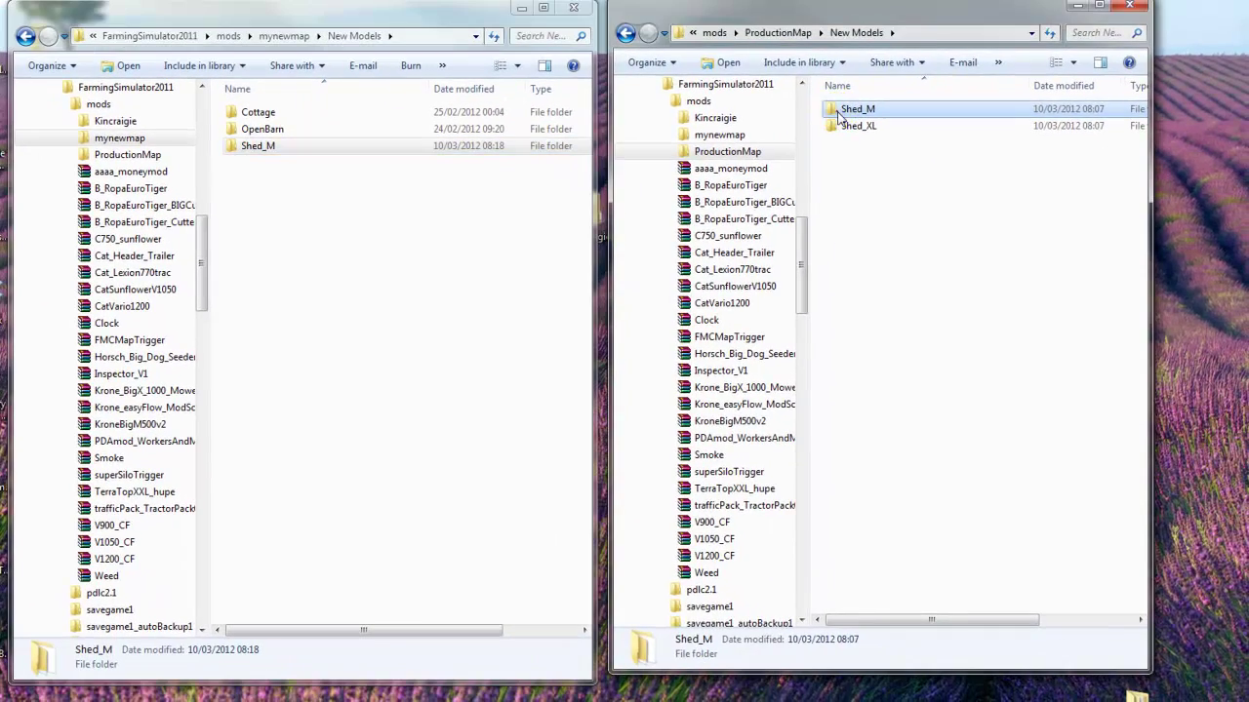
double_click(1032, 212)
click(847, 109)
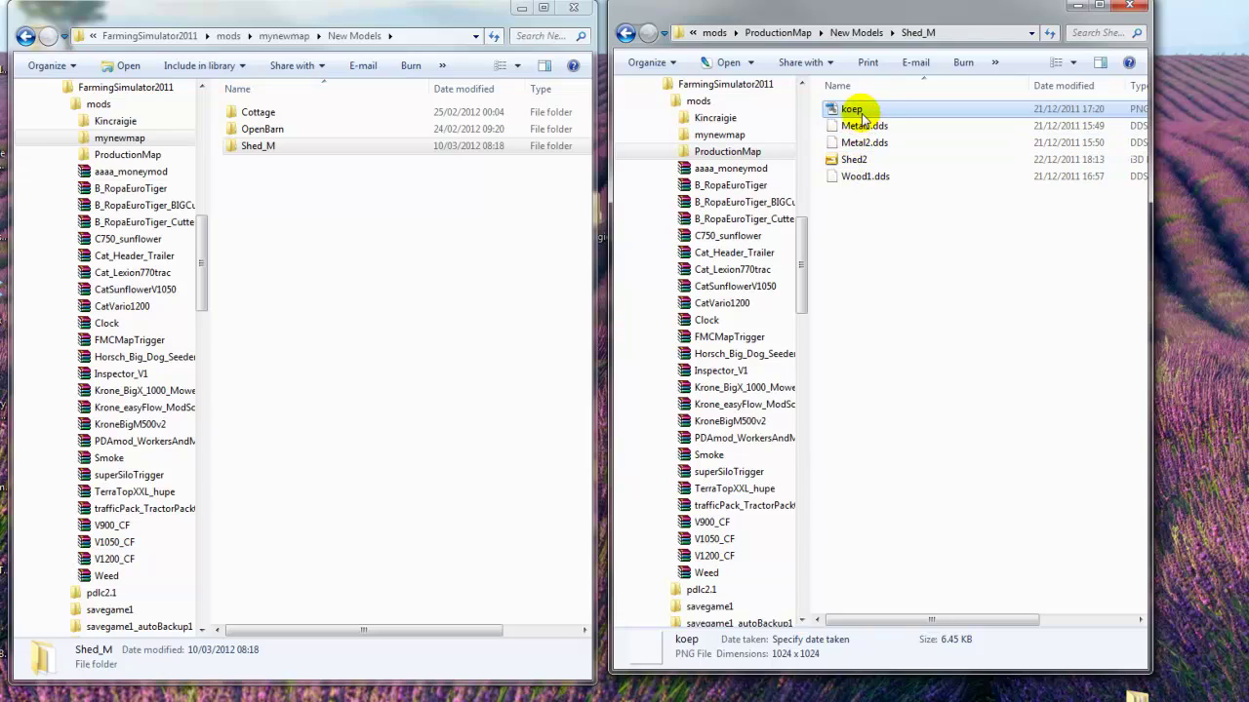
drag(839, 111, 863, 133)
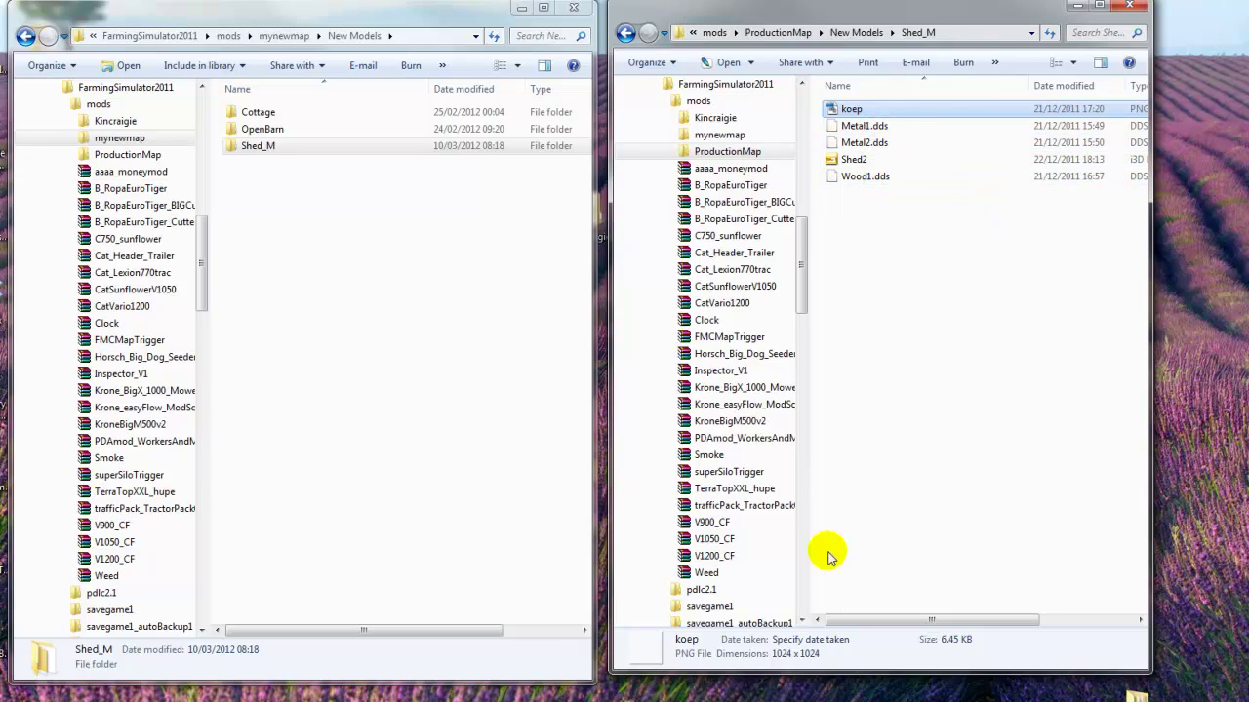
drag(860, 623, 825, 671)
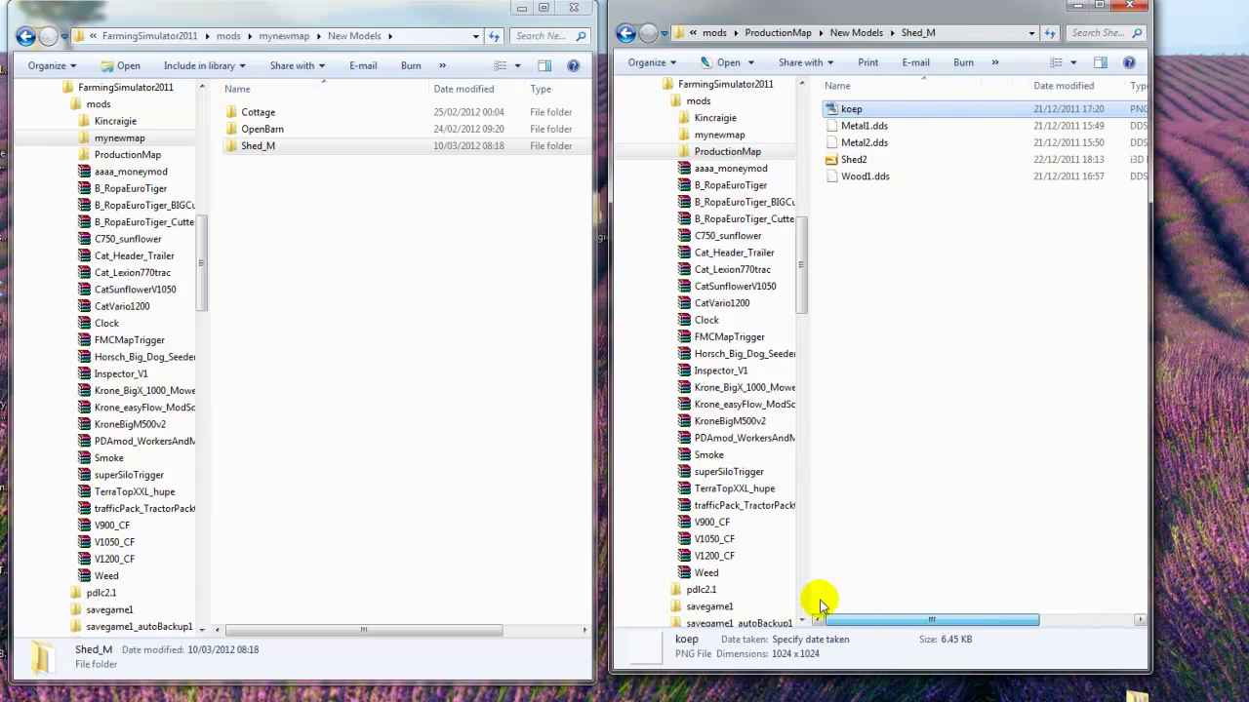
click(848, 112)
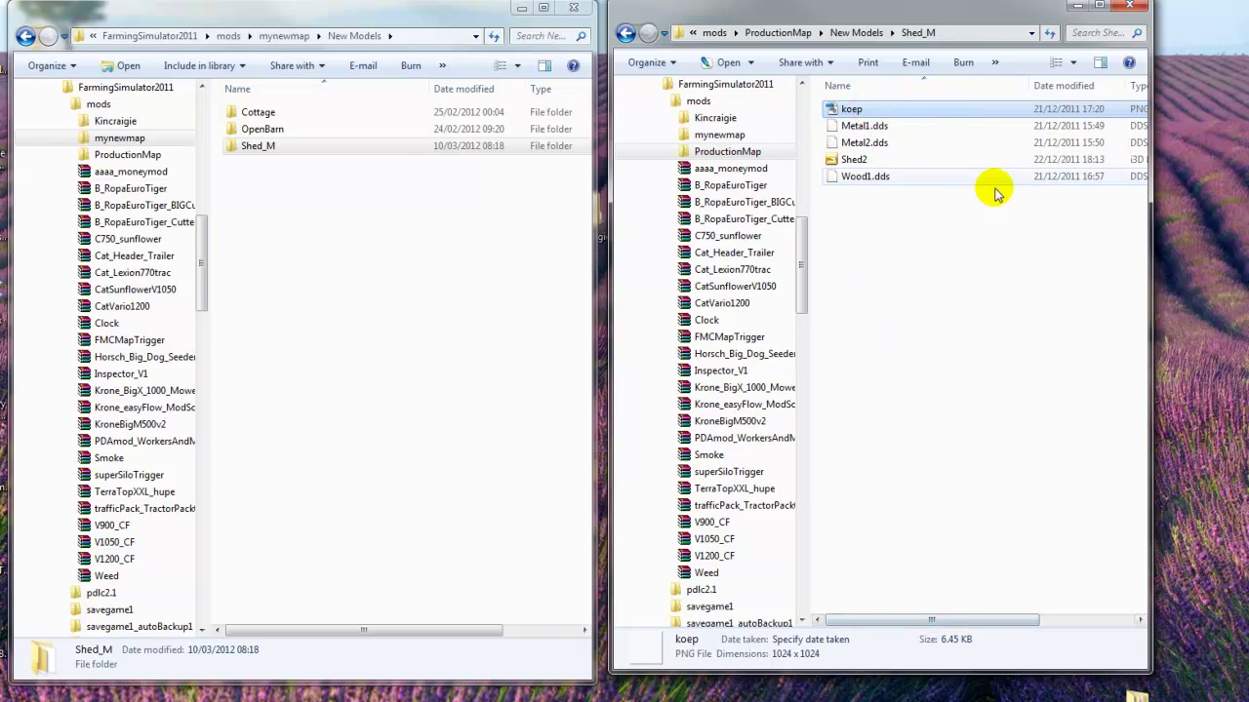
drag(963, 623, 925, 621)
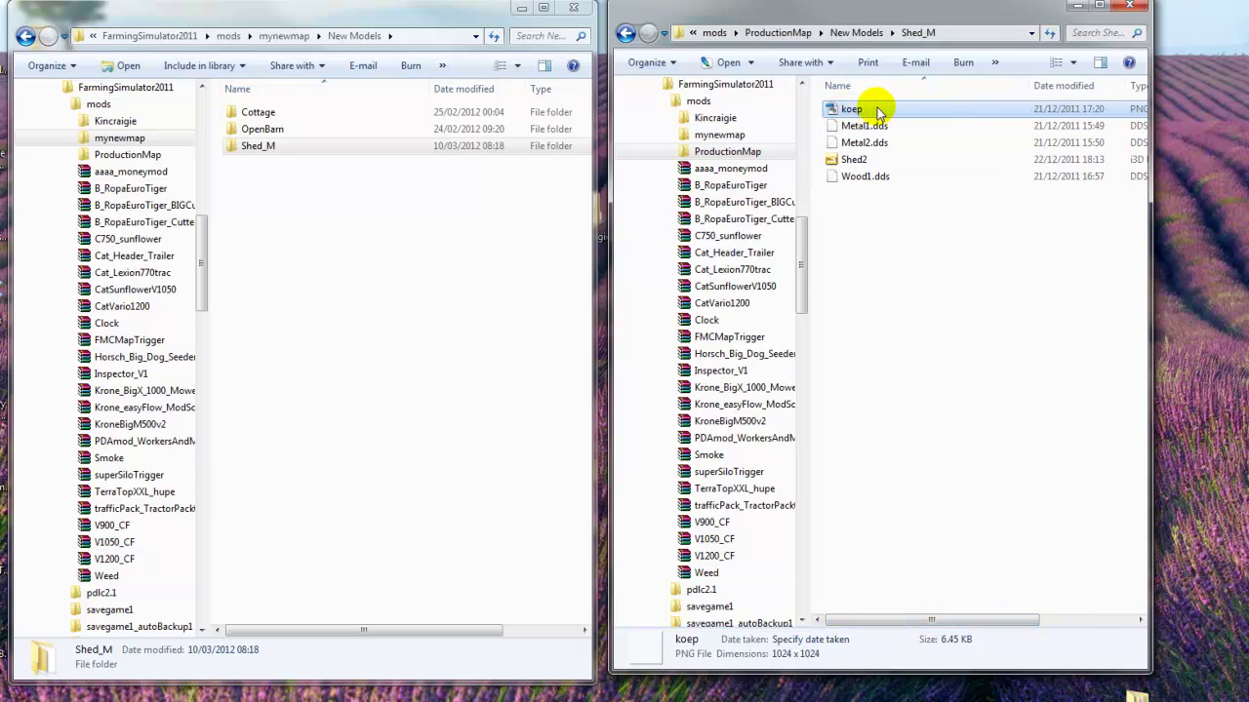
click(843, 166)
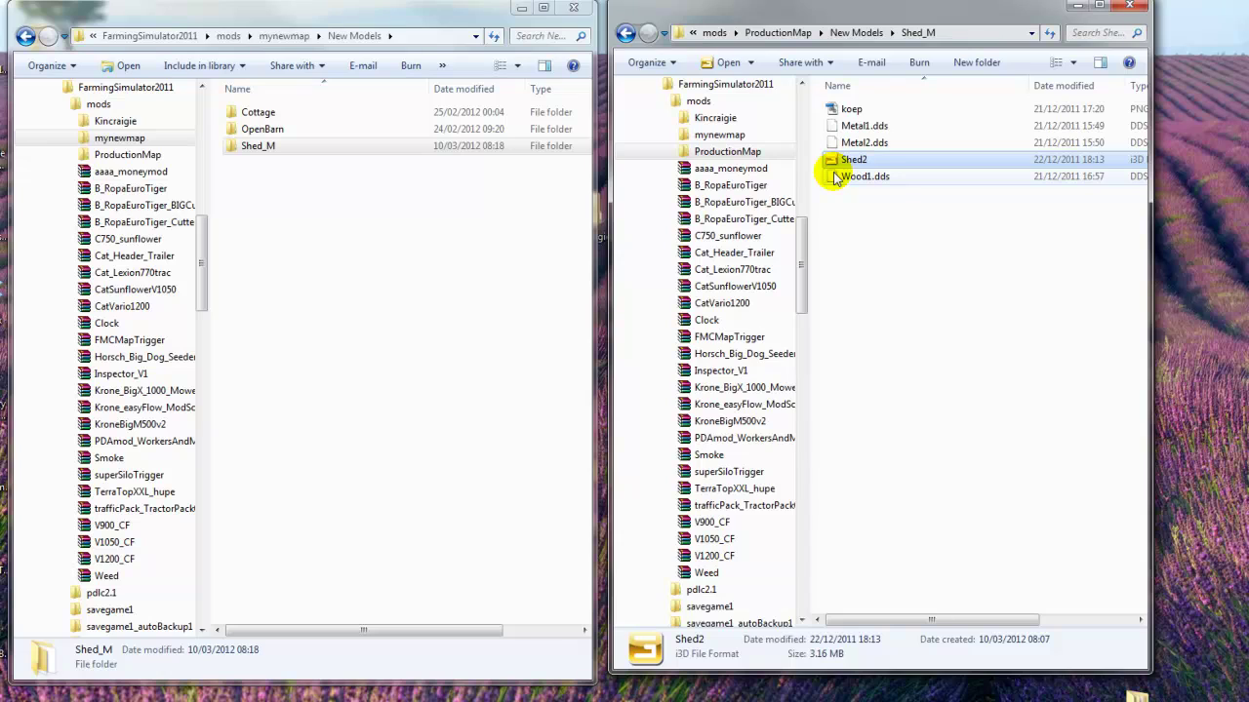
click(252, 148)
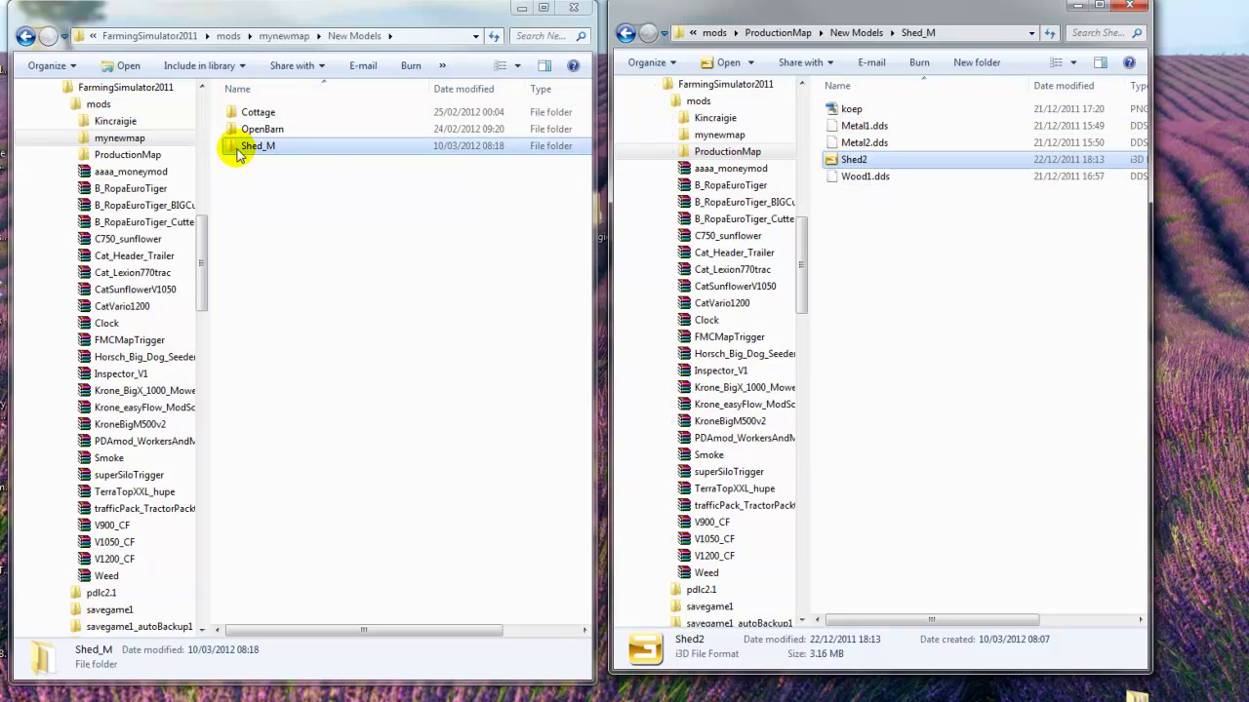
click(858, 159)
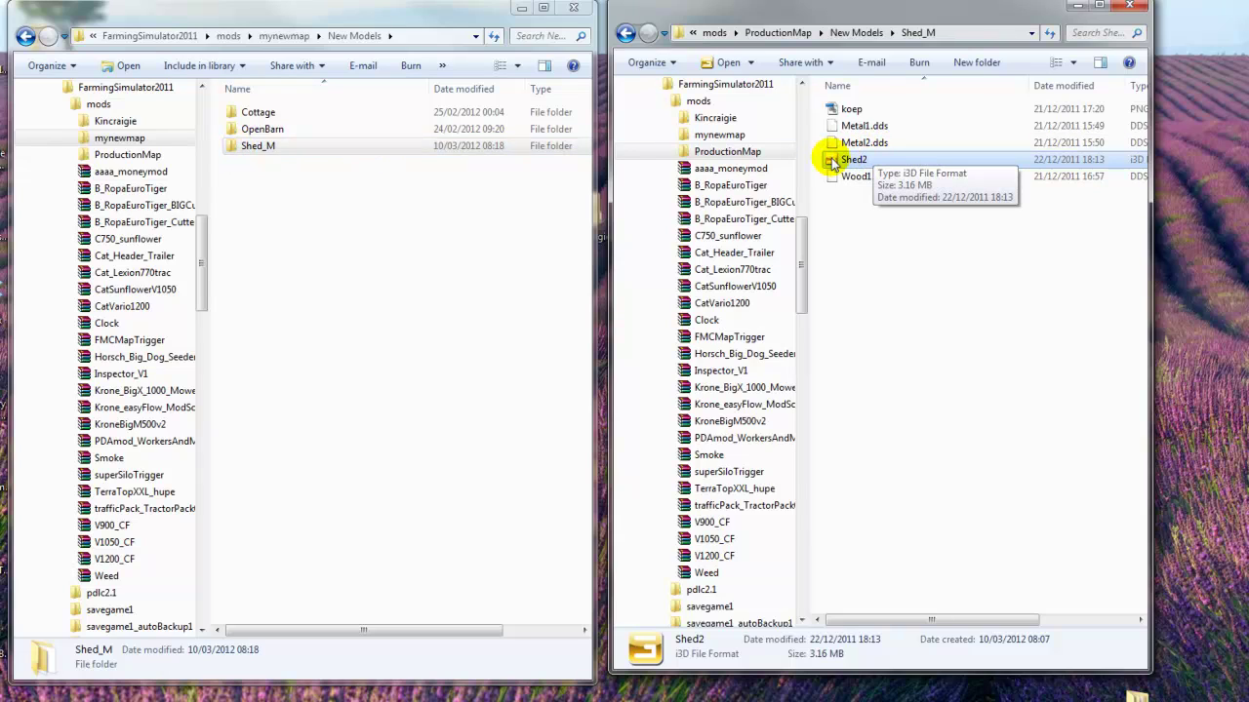
Go back to ProductionMap's New Models folder and inspect the Shed1 model inside Shed_XL.
click(626, 33)
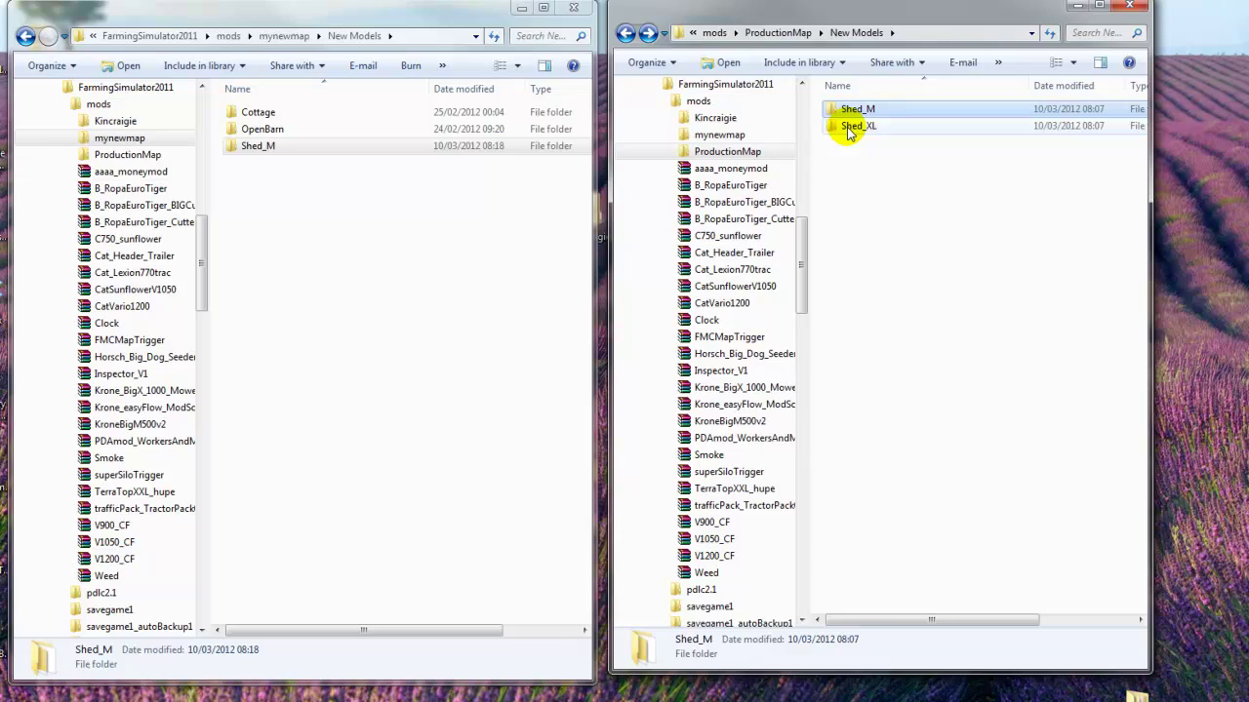
double_click(847, 128)
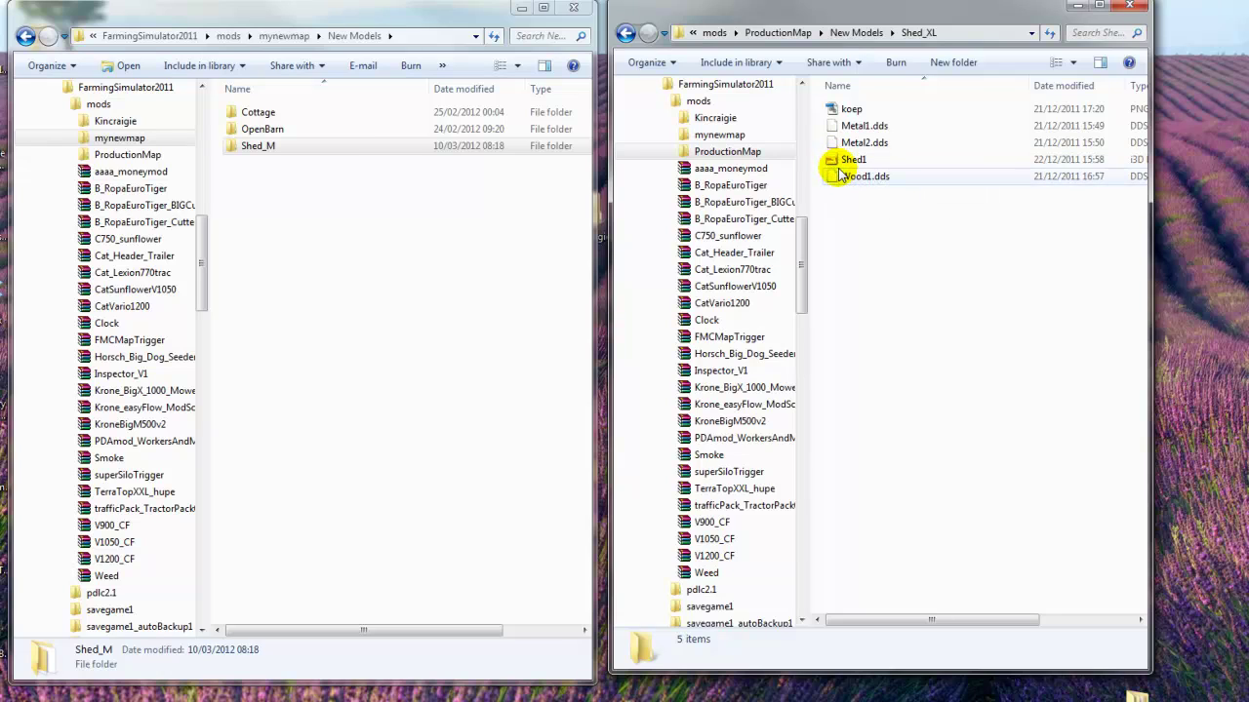
click(838, 161)
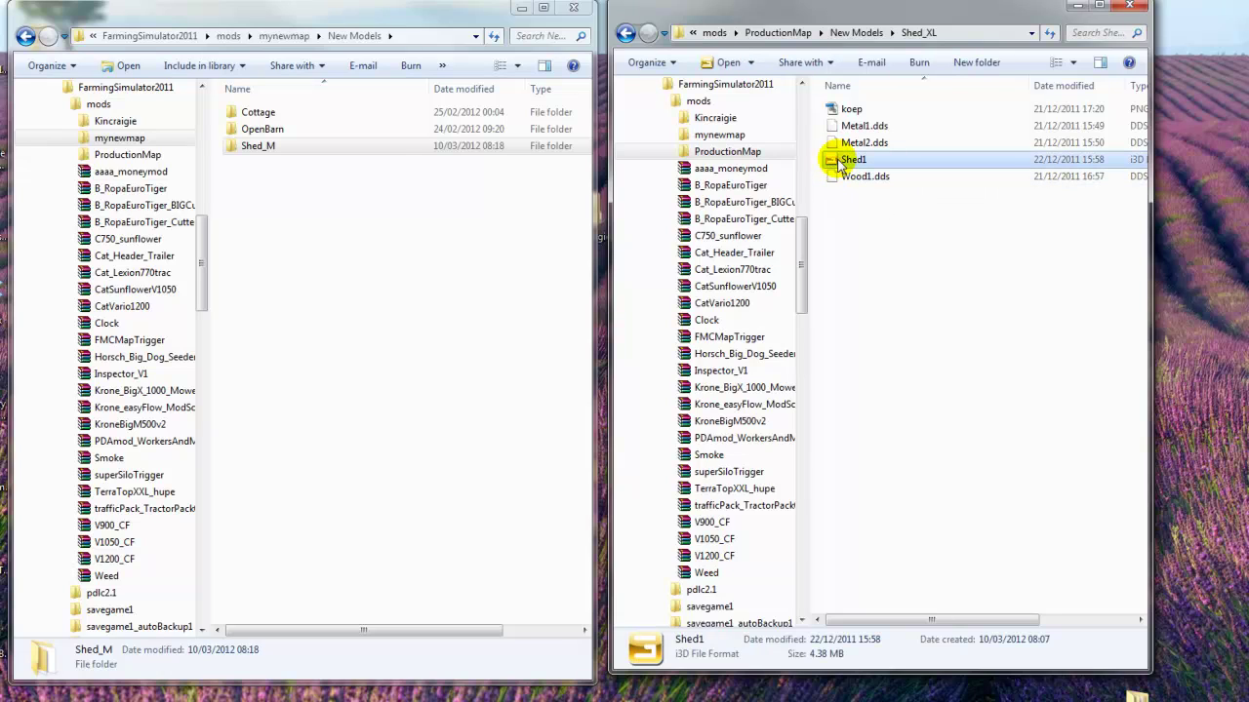
Copy the Shed_XL folder from ProductionMap's New Models folder into mynewmap's New Models folder.
click(625, 33)
mouse_move(835, 132)
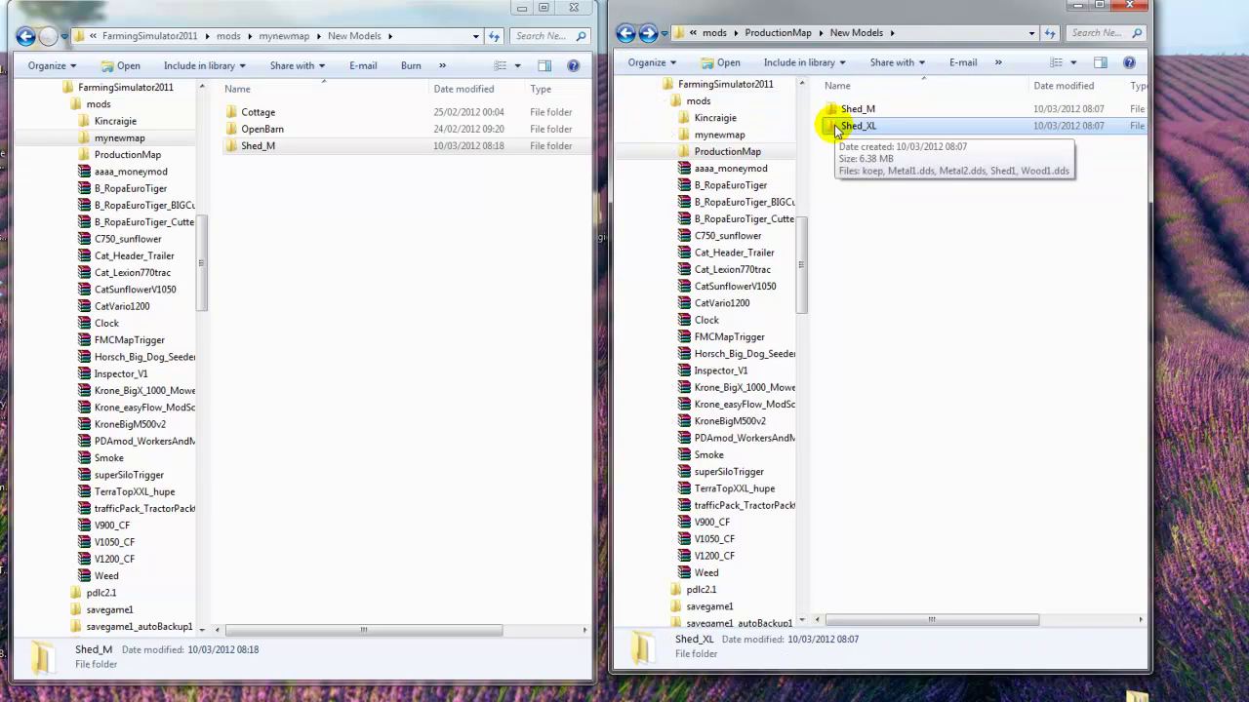
right_drag(835, 131, 298, 250)
click(343, 272)
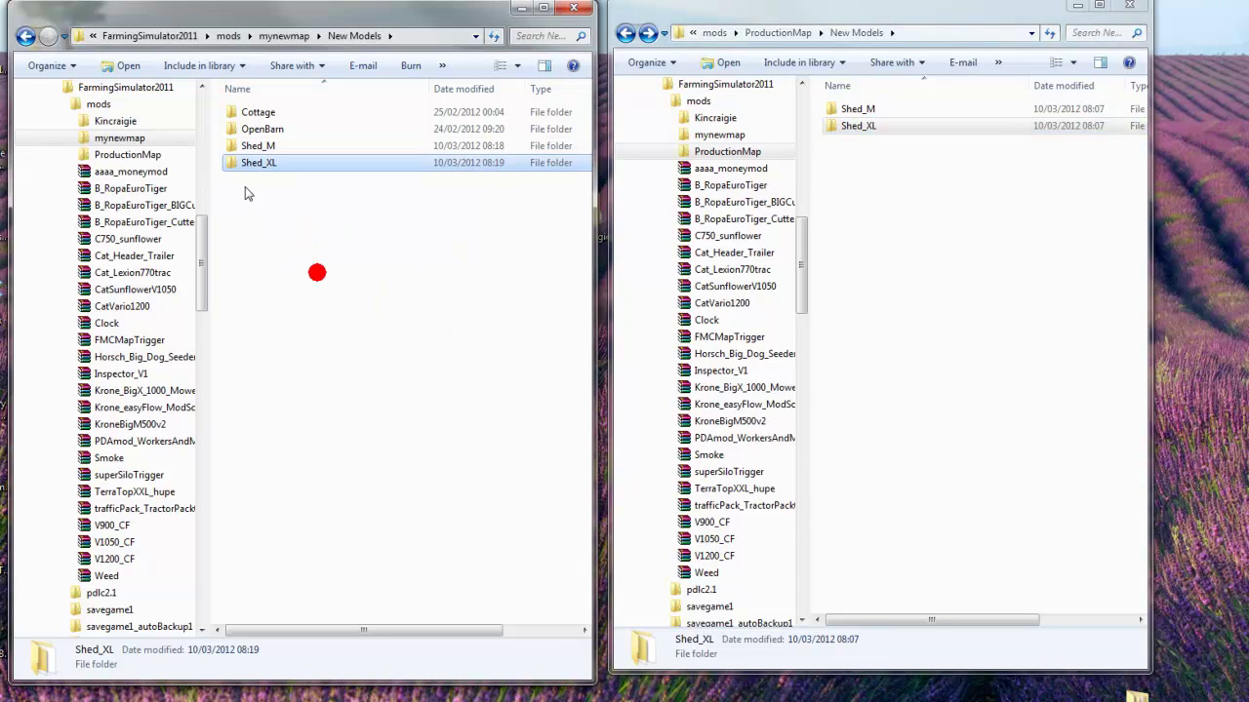
Delete Metal1.dds, Metal2.dds and Wood1.dds from the Shed_XL folder copied into mynewmap.
double_click(241, 166)
click(244, 127)
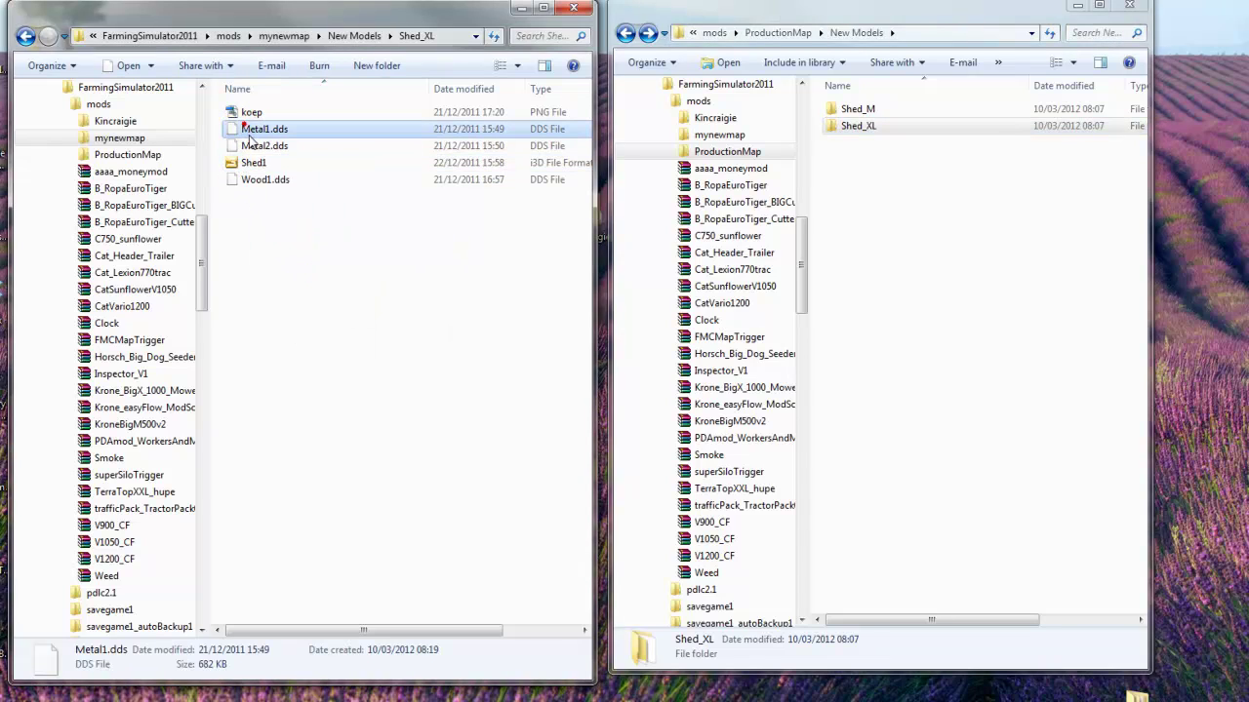
ctrl+click(259, 145)
ctrl+click(268, 180)
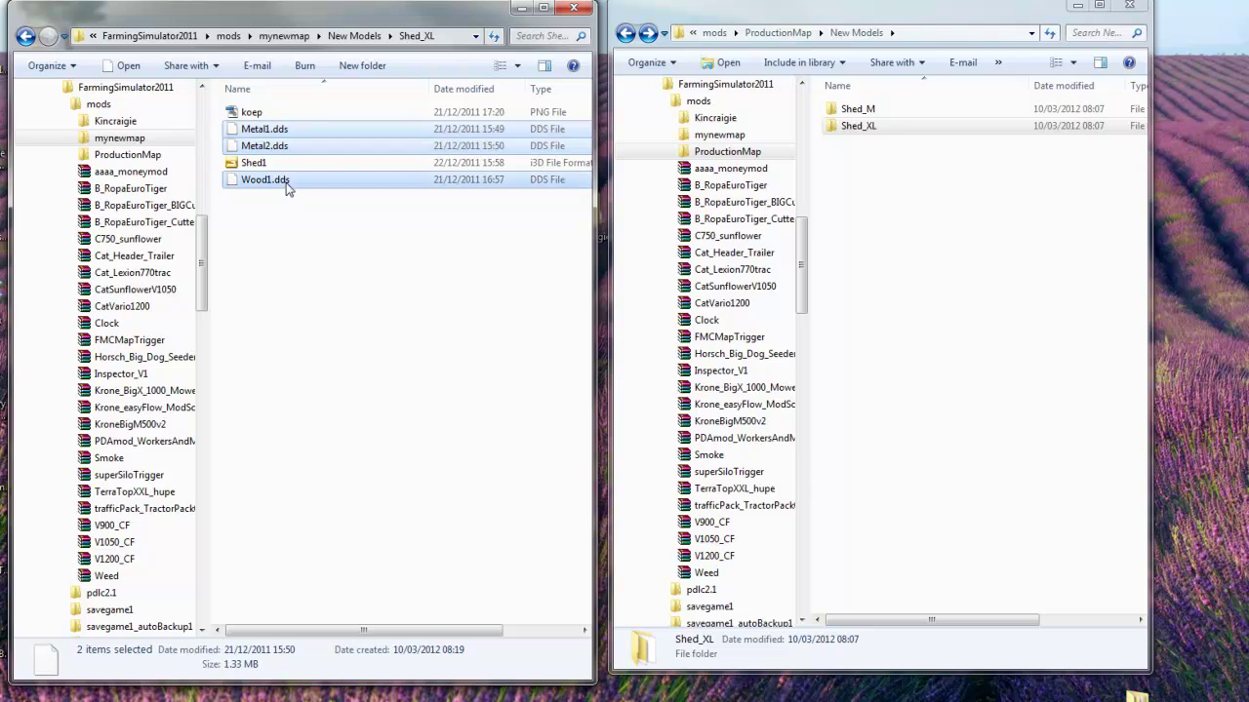
right_click(274, 125)
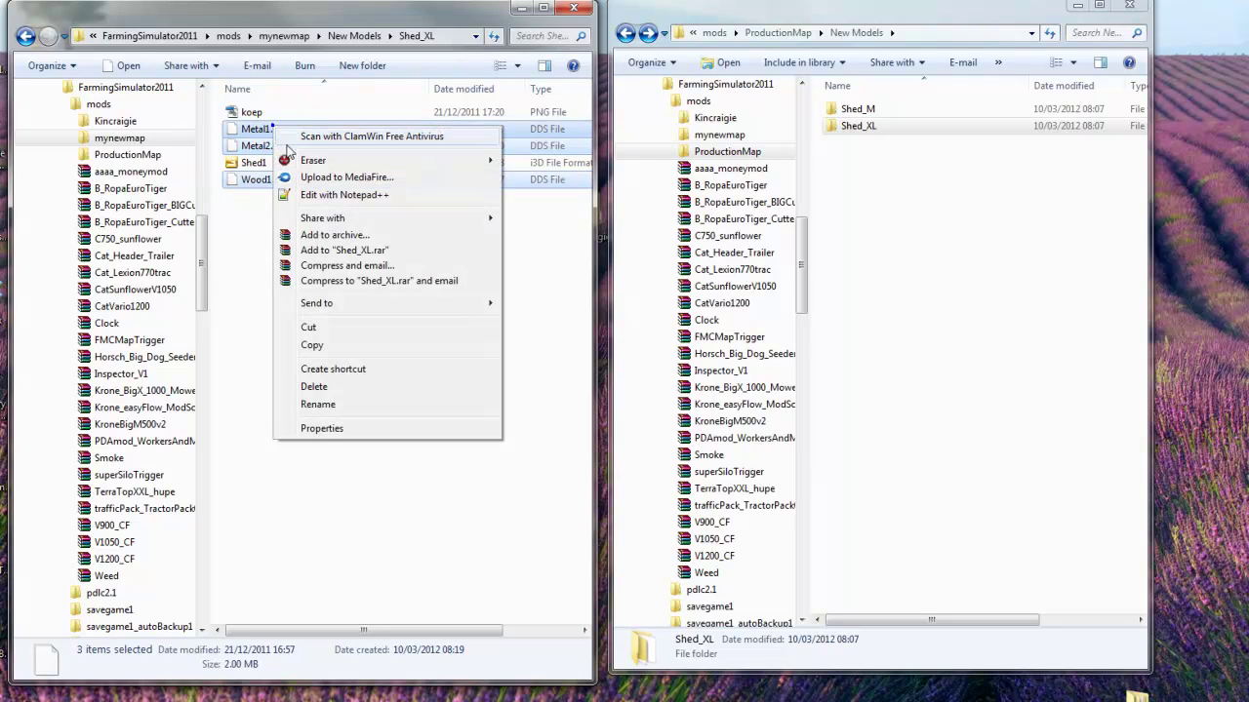
click(350, 388)
click(543, 371)
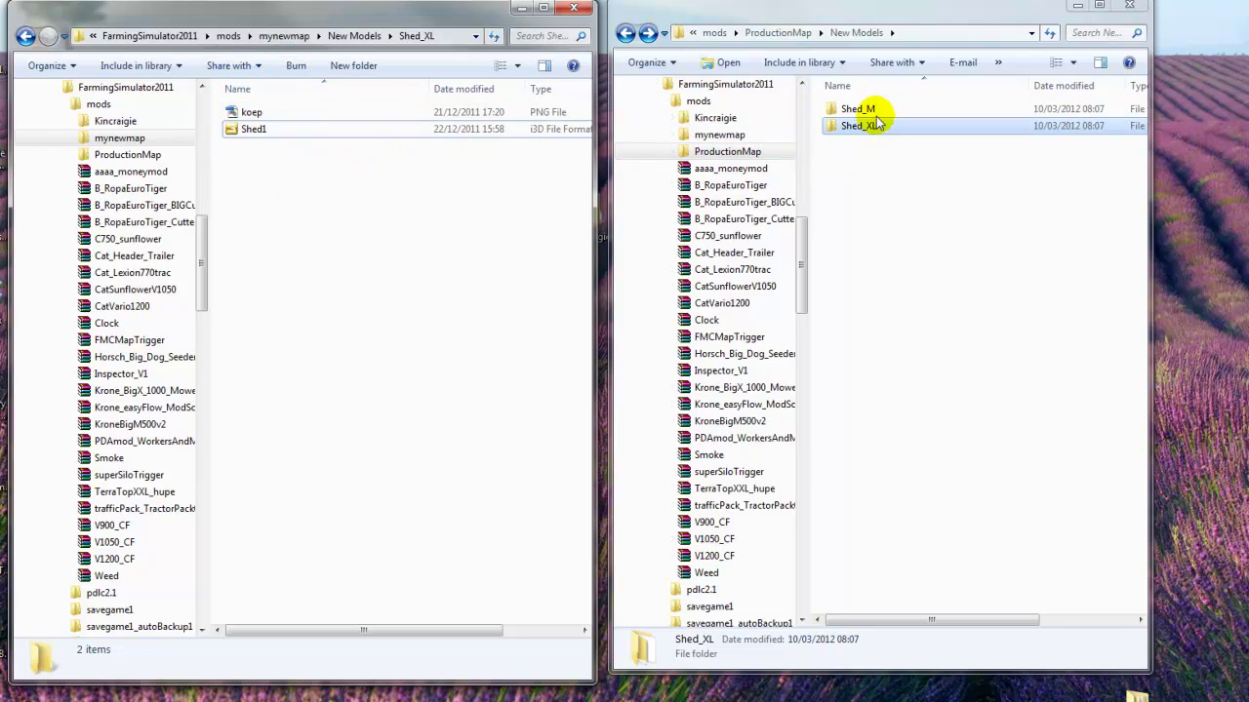
Return to mynewmap's New Models folder and check the texture files and Shed2 model in Shed_M.
click(860, 128)
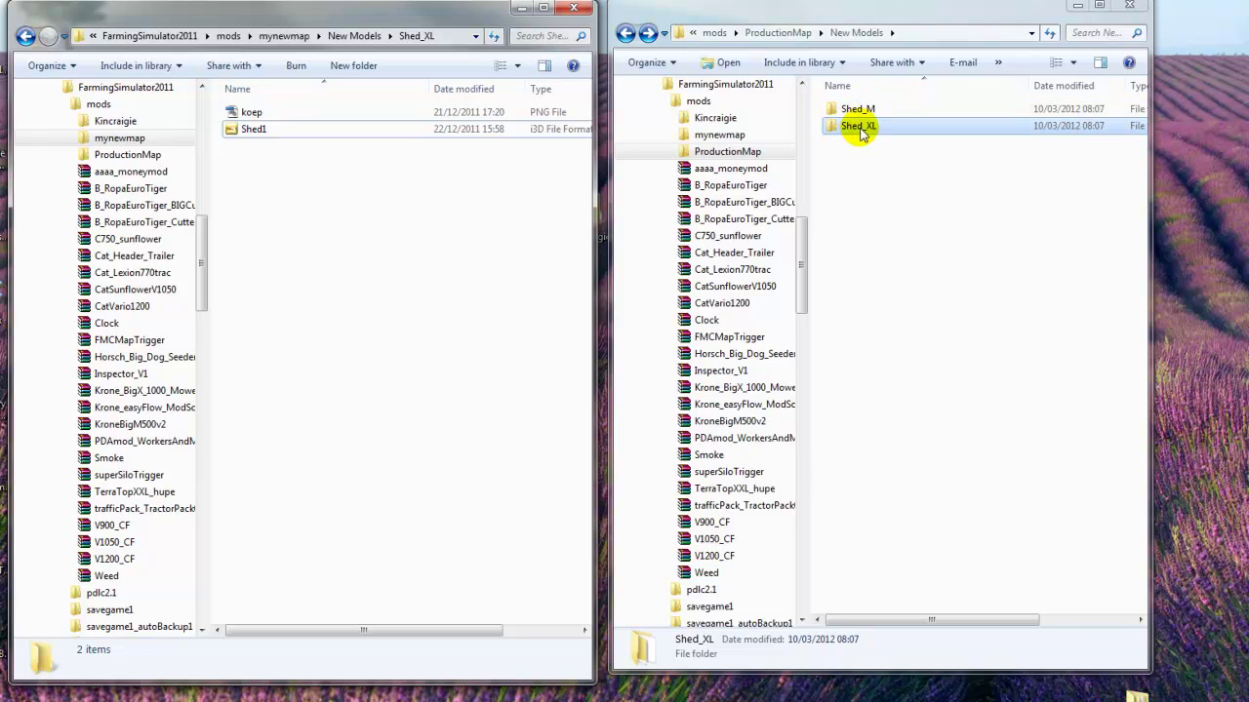
click(349, 36)
click(259, 147)
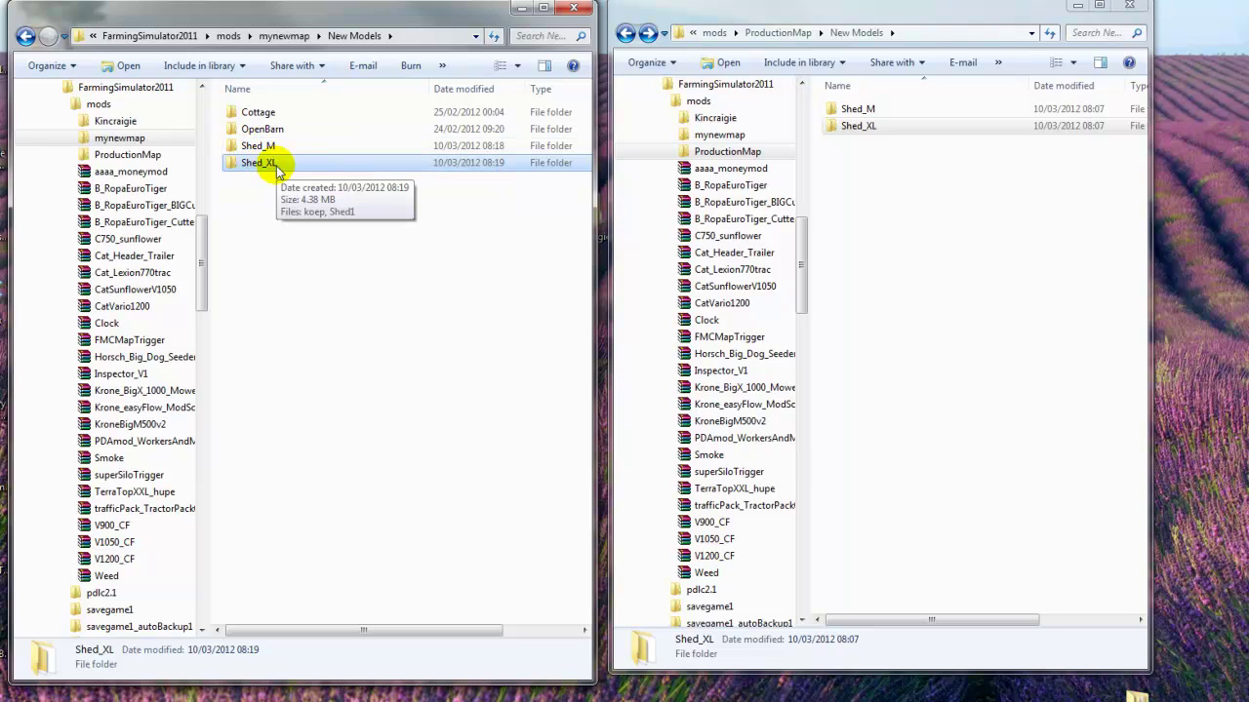
click(234, 152)
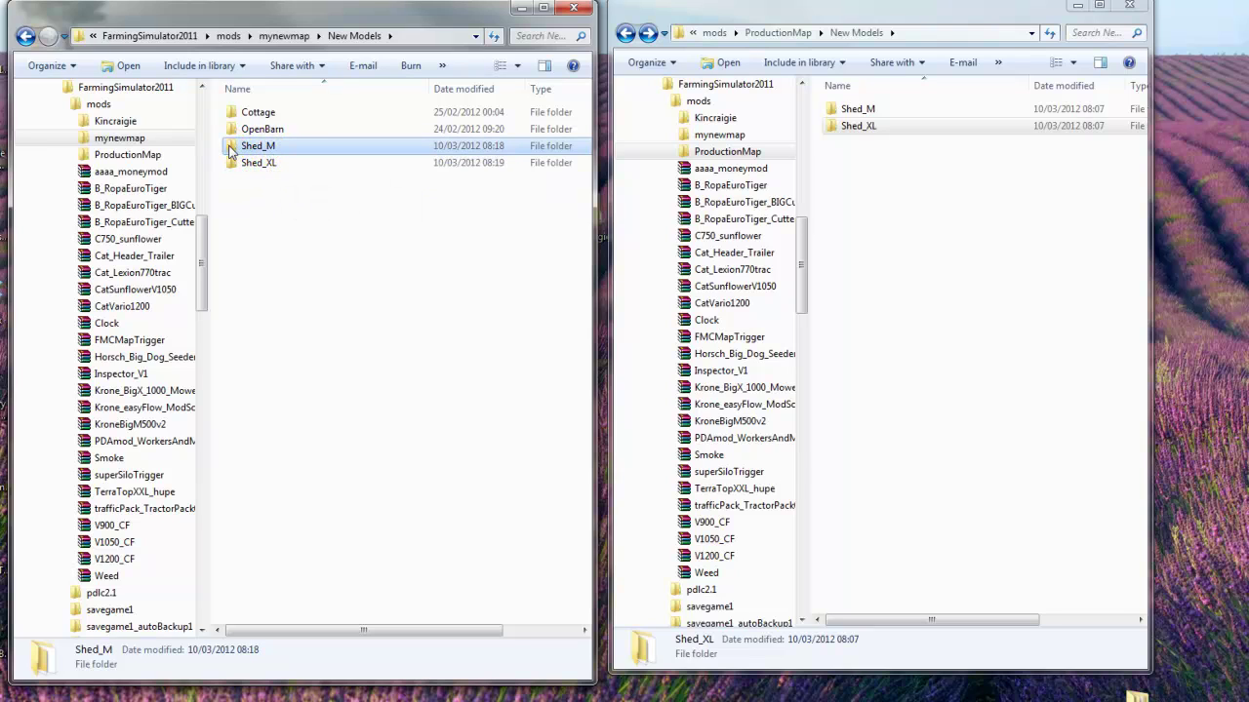
double_click(231, 147)
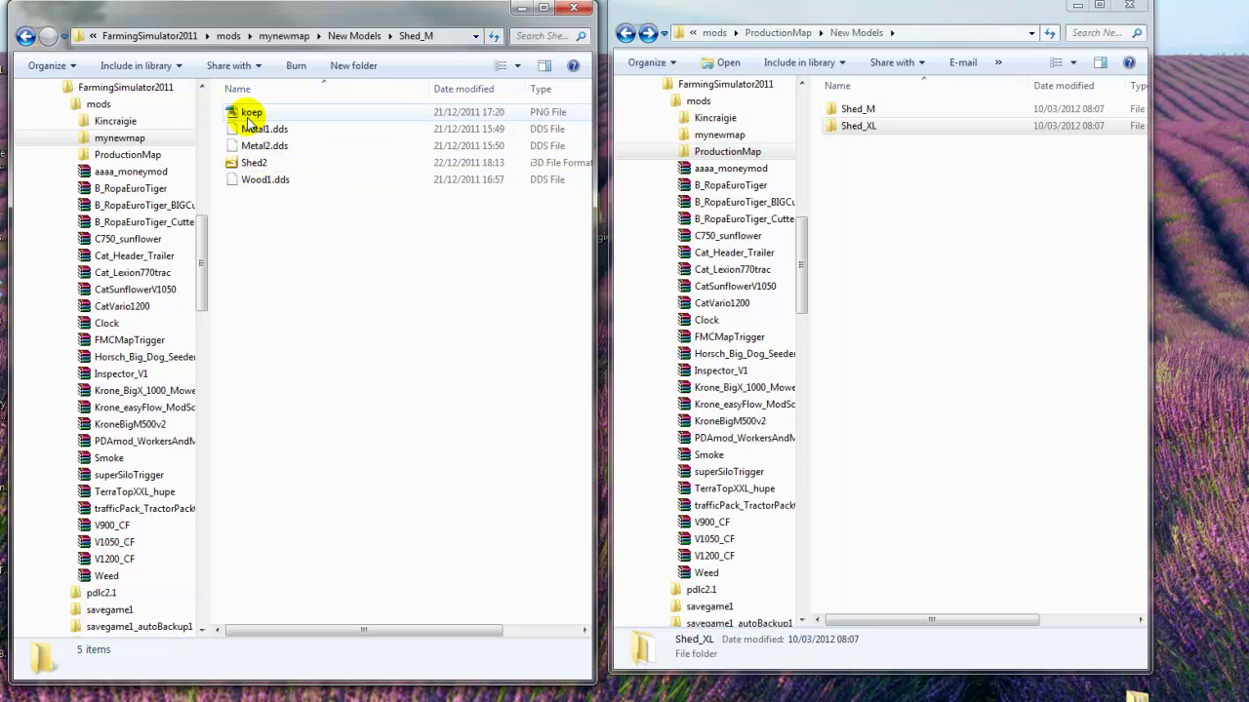
click(246, 166)
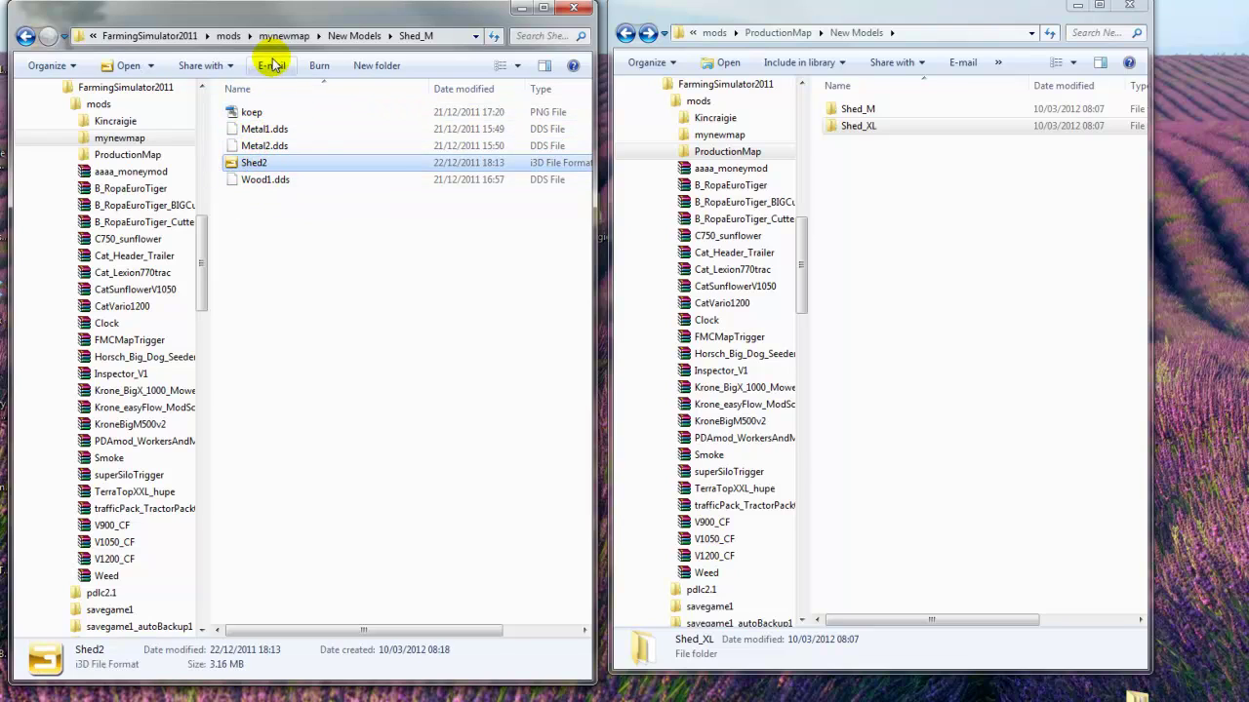
Open the Shed_XL folder under both mynewmap and ProductionMap to compare their files.
click(357, 39)
double_click(270, 162)
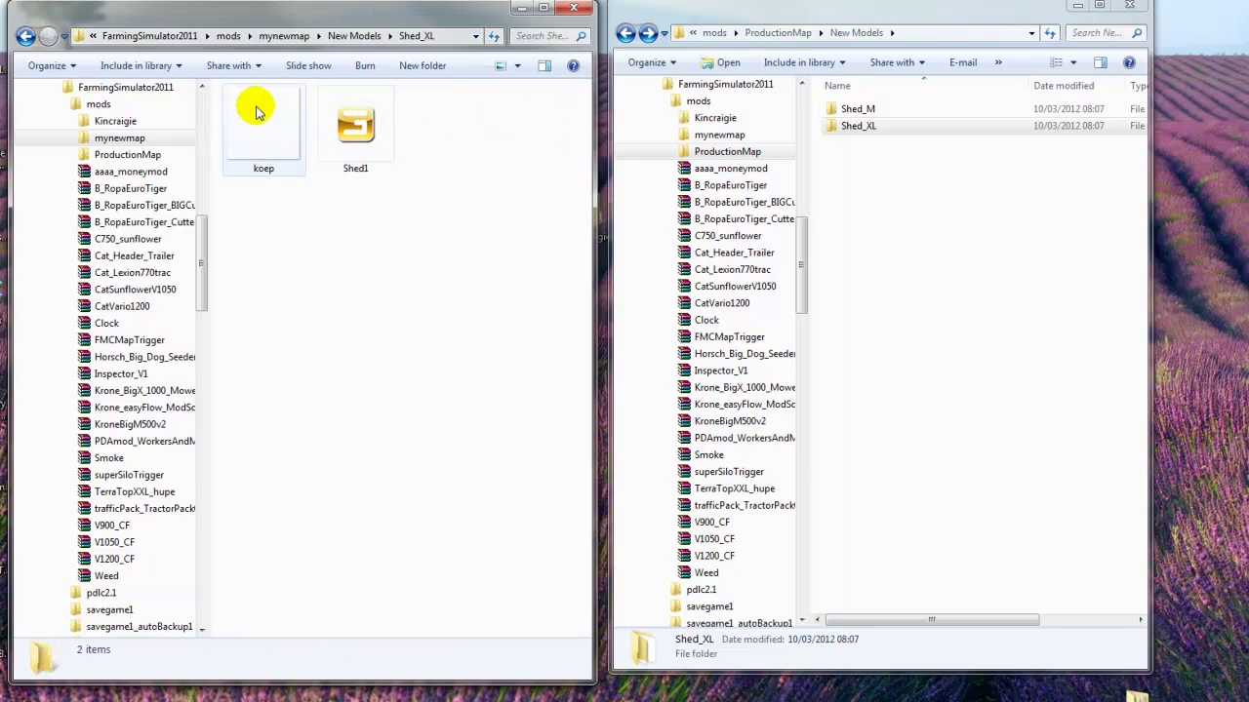
click(855, 137)
double_click(854, 137)
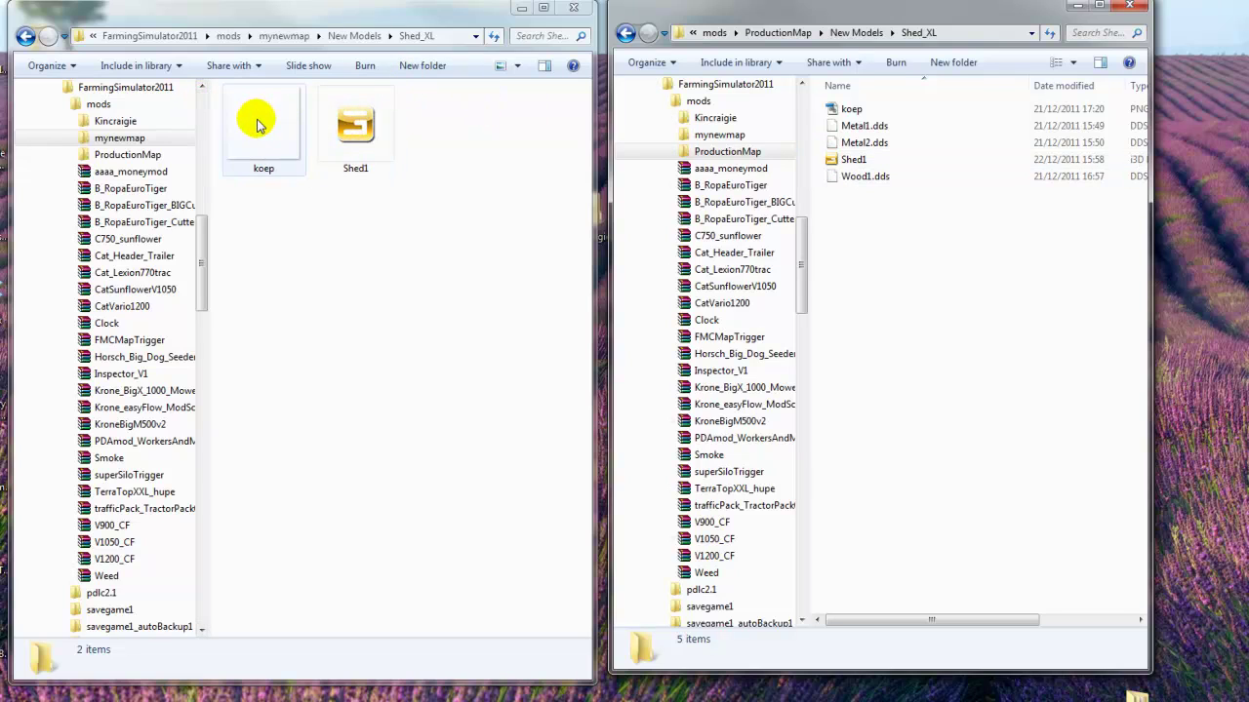
Open map01 from the mynewmap folder in GIANTS Editor and find the farmyard buildings.
click(115, 140)
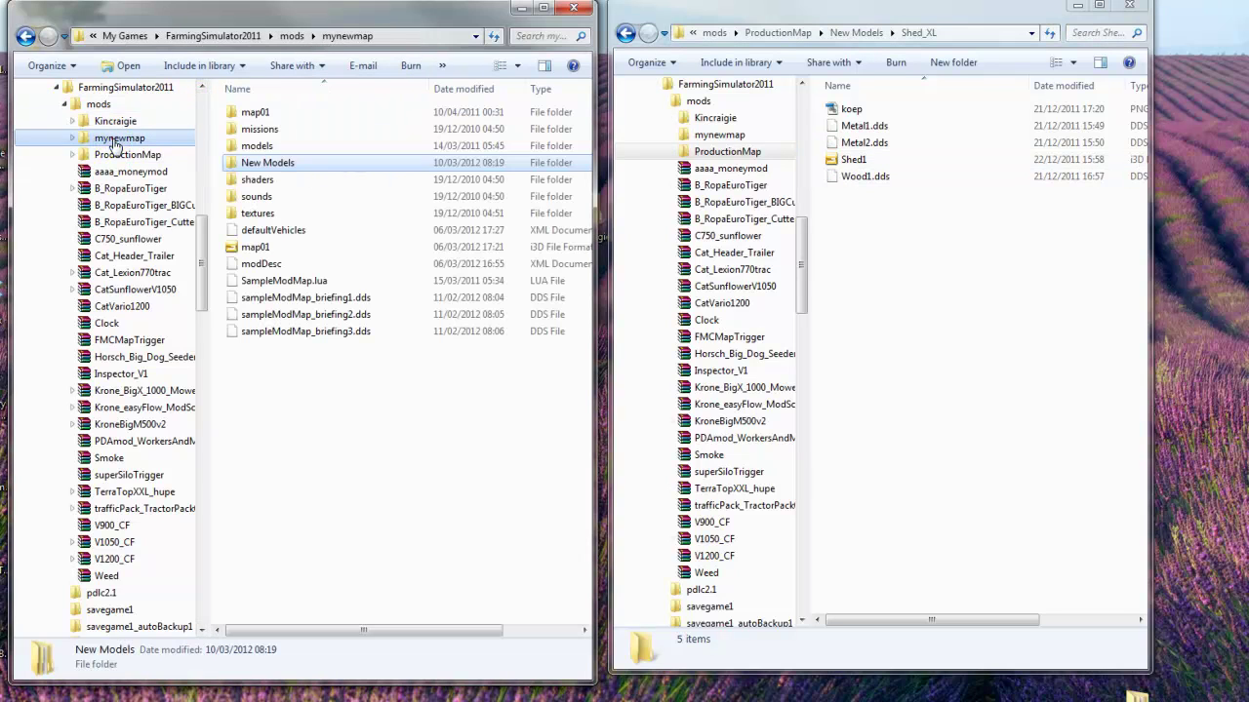
double_click(264, 250)
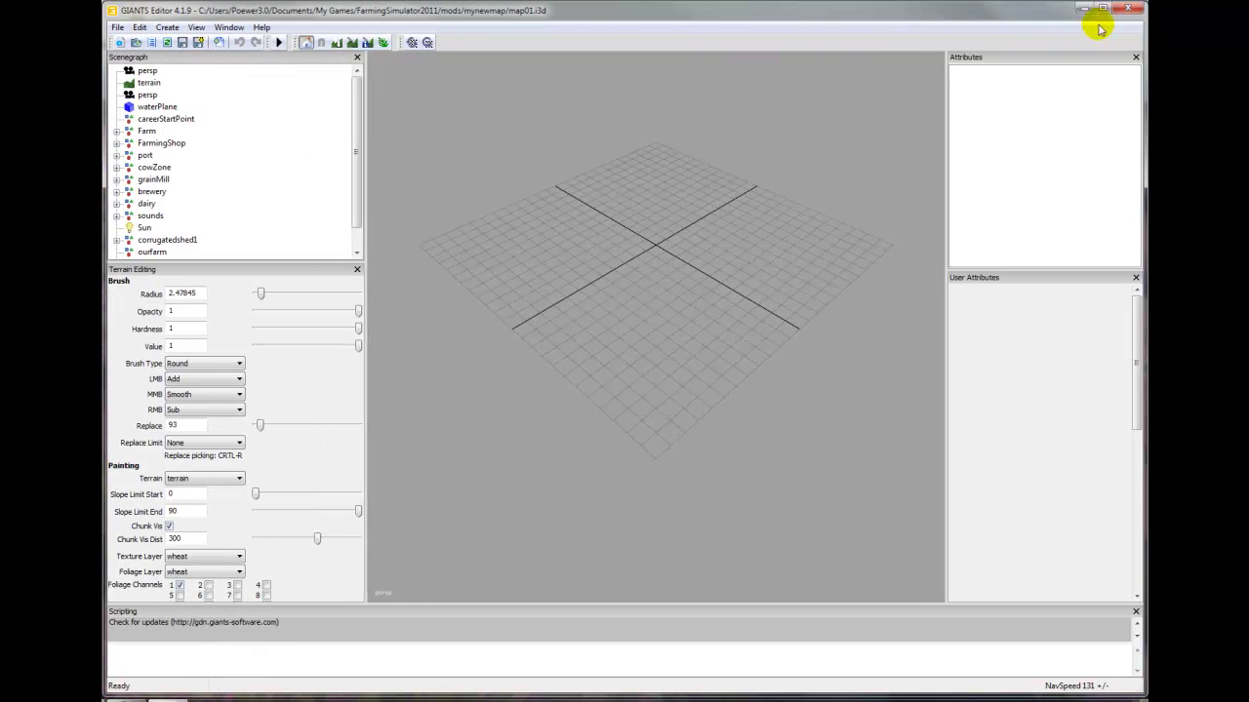
alt+middle_drag(695, 158, 677, 435)
alt+drag(675, 305, 761, 351)
alt+middle_drag(761, 351, 868, 312)
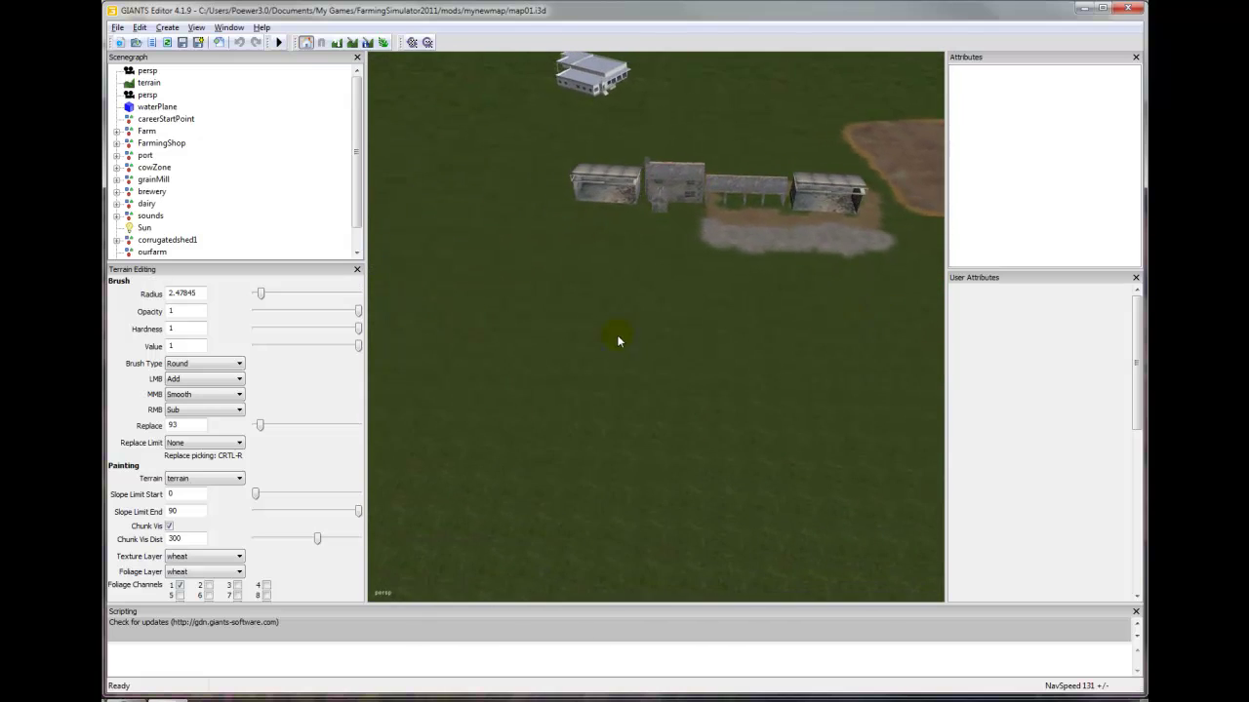
alt+drag(618, 338, 656, 336)
alt+right_drag(655, 337, 612, 234)
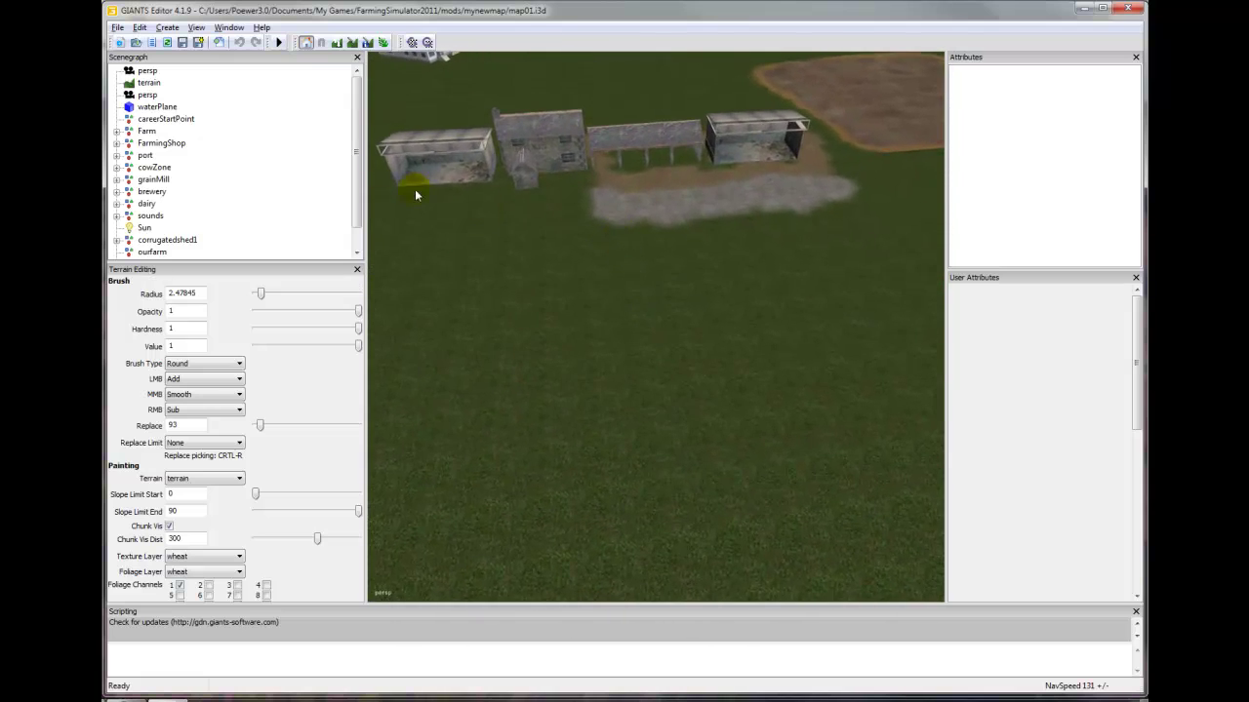
Import the Shed2 model into the map from the Shed_M folder in mynewmap's New Models.
click(116, 28)
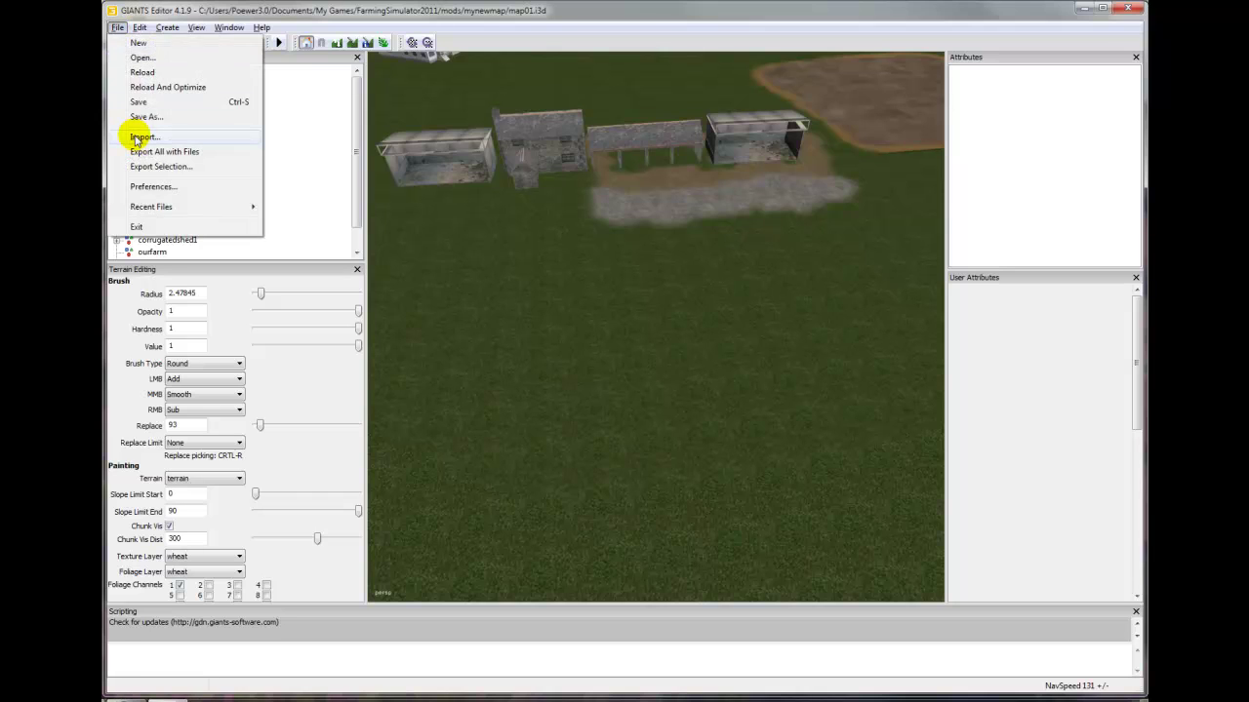
click(139, 137)
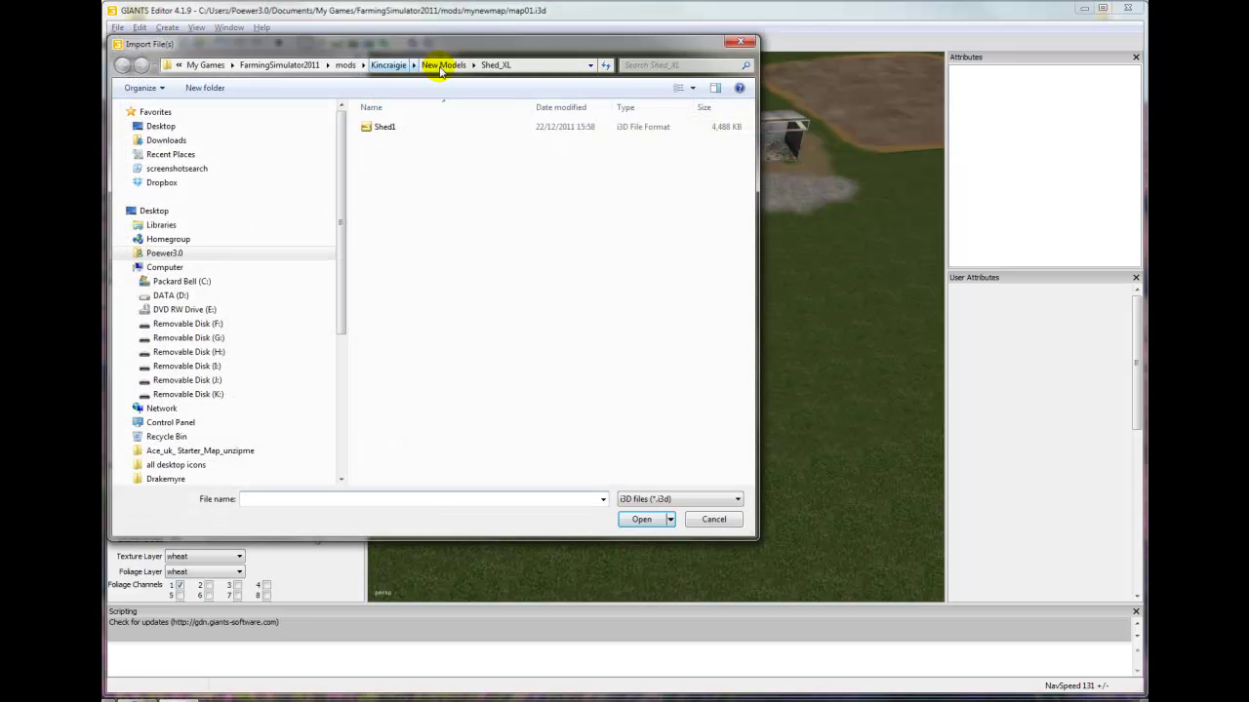
click(451, 66)
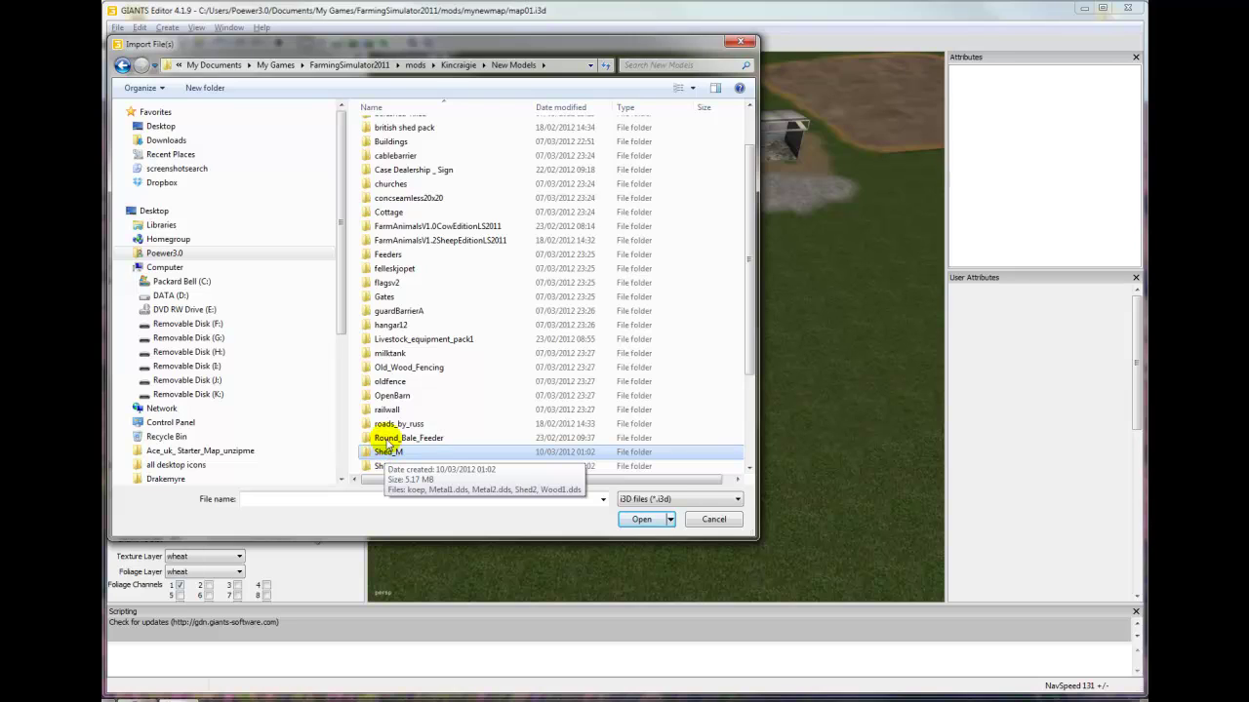
click(414, 66)
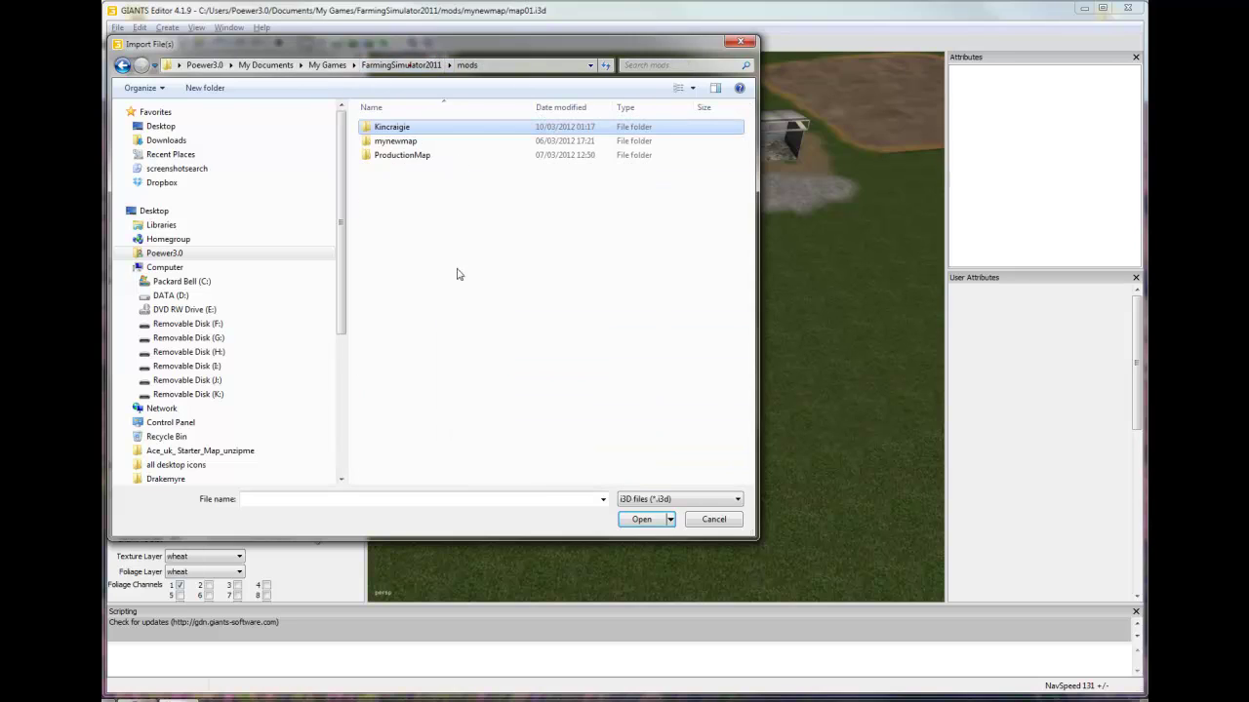
double_click(382, 141)
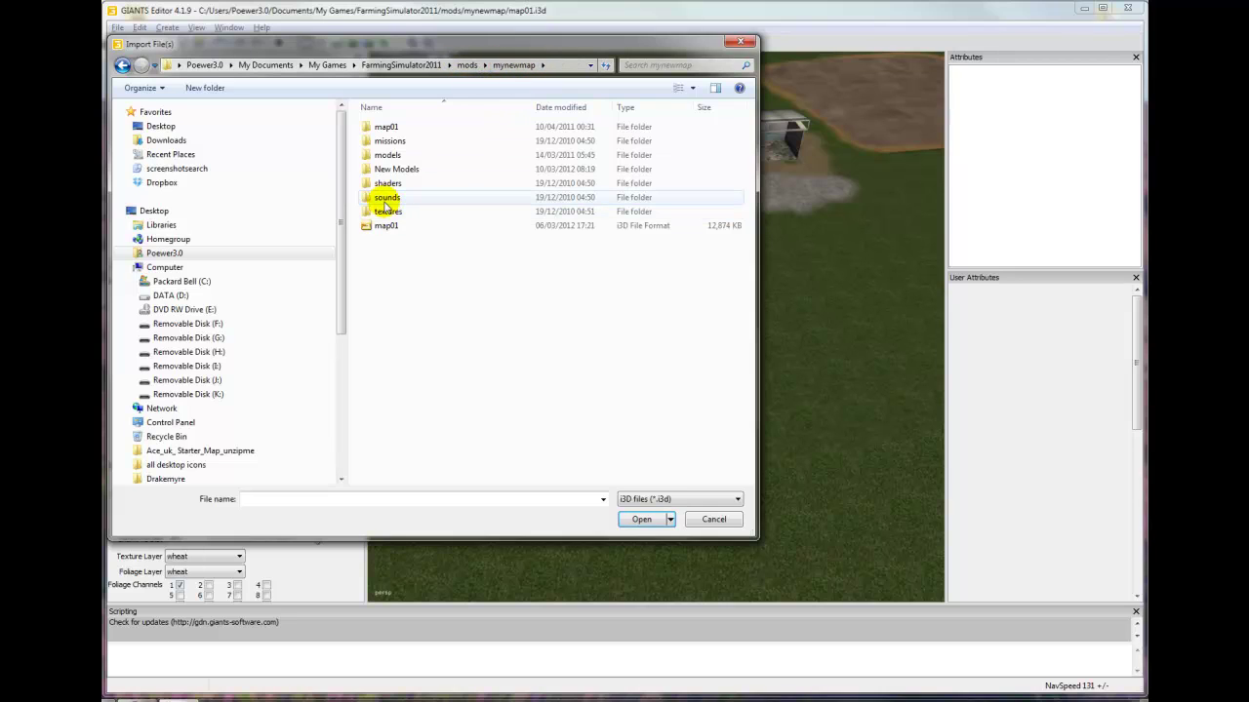
double_click(383, 171)
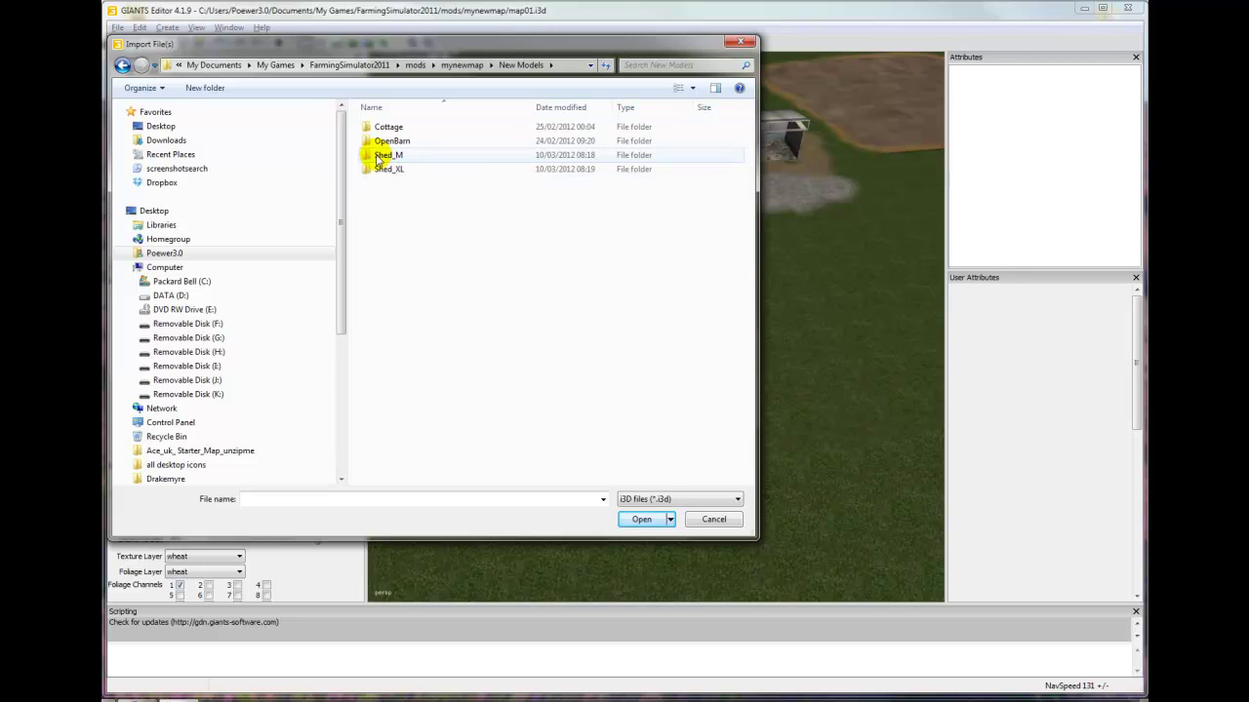
click(378, 158)
double_click(378, 158)
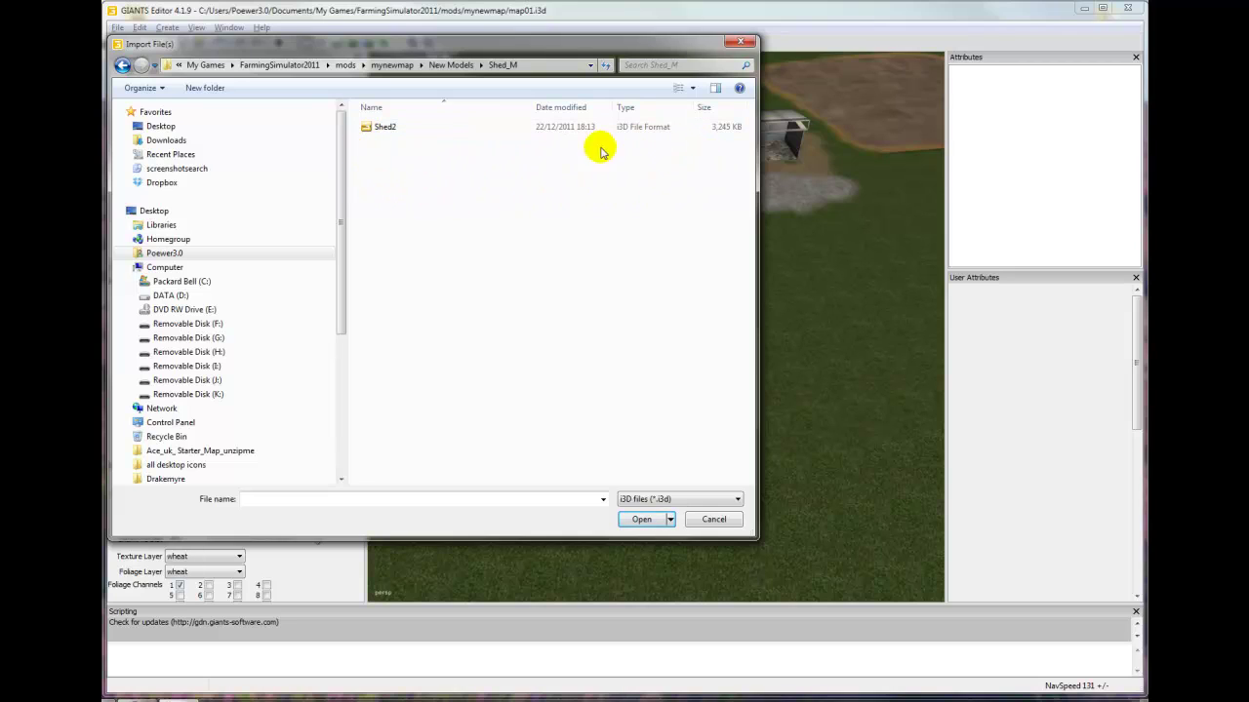
click(364, 127)
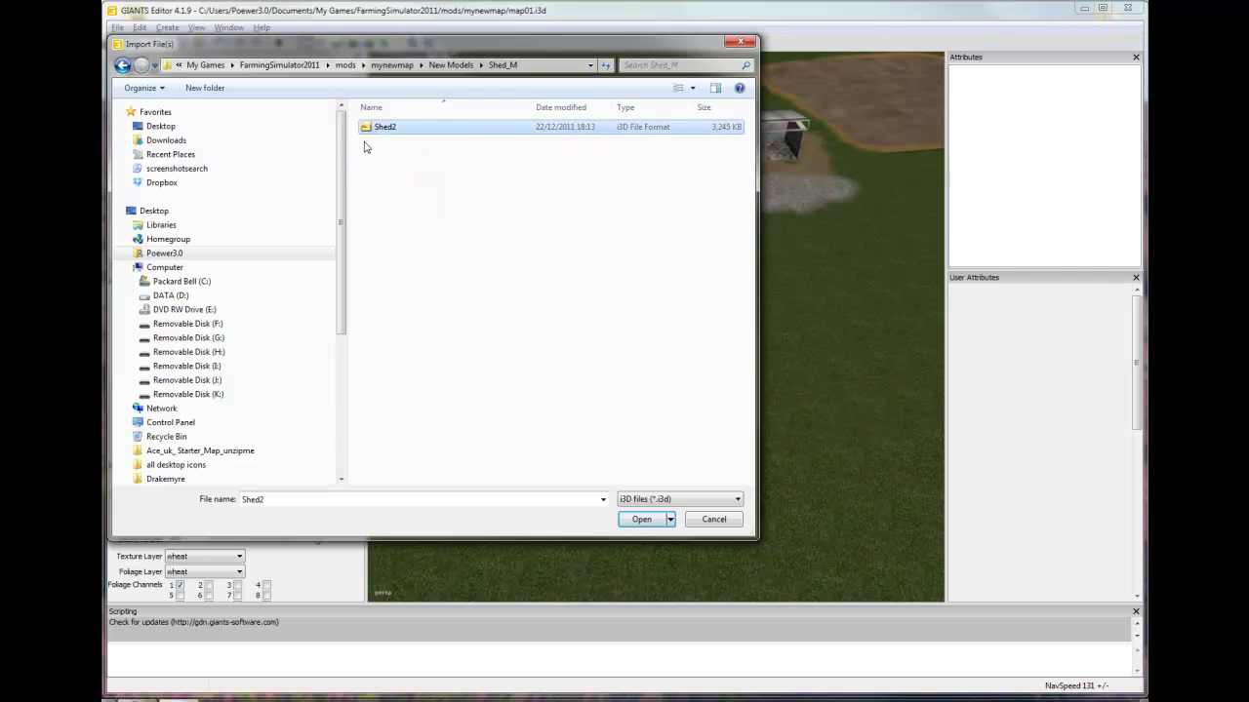
click(642, 519)
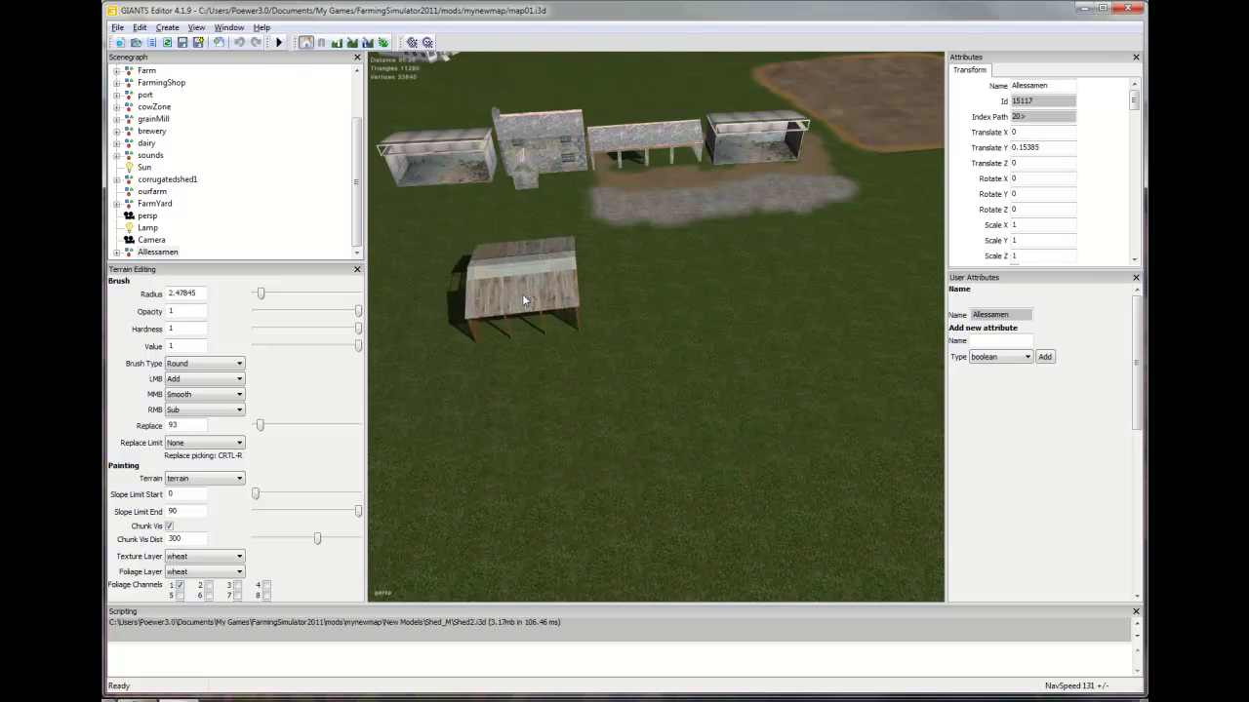
Place the imported Shed2 model on the grass in front of the farmyard buildings and select the stone cottage.
click(466, 280)
middle_drag(480, 295, 537, 312)
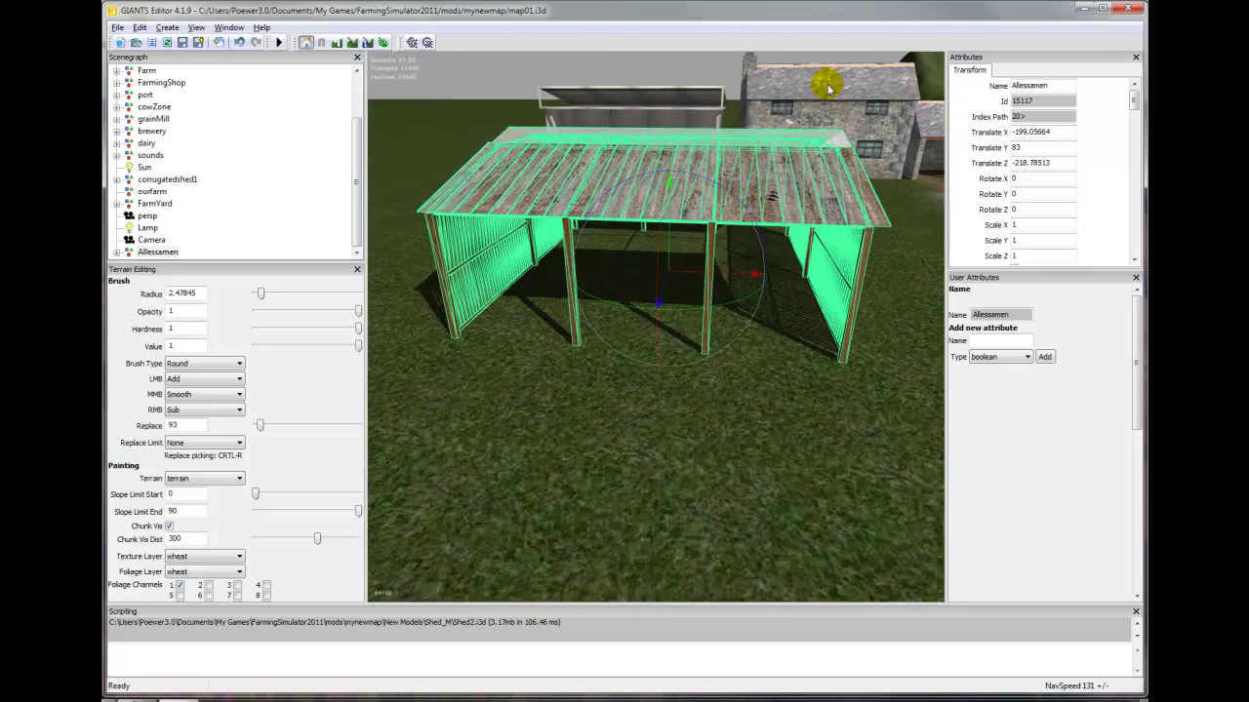
click(858, 136)
middle_drag(612, 227, 662, 352)
middle_drag(792, 373, 703, 358)
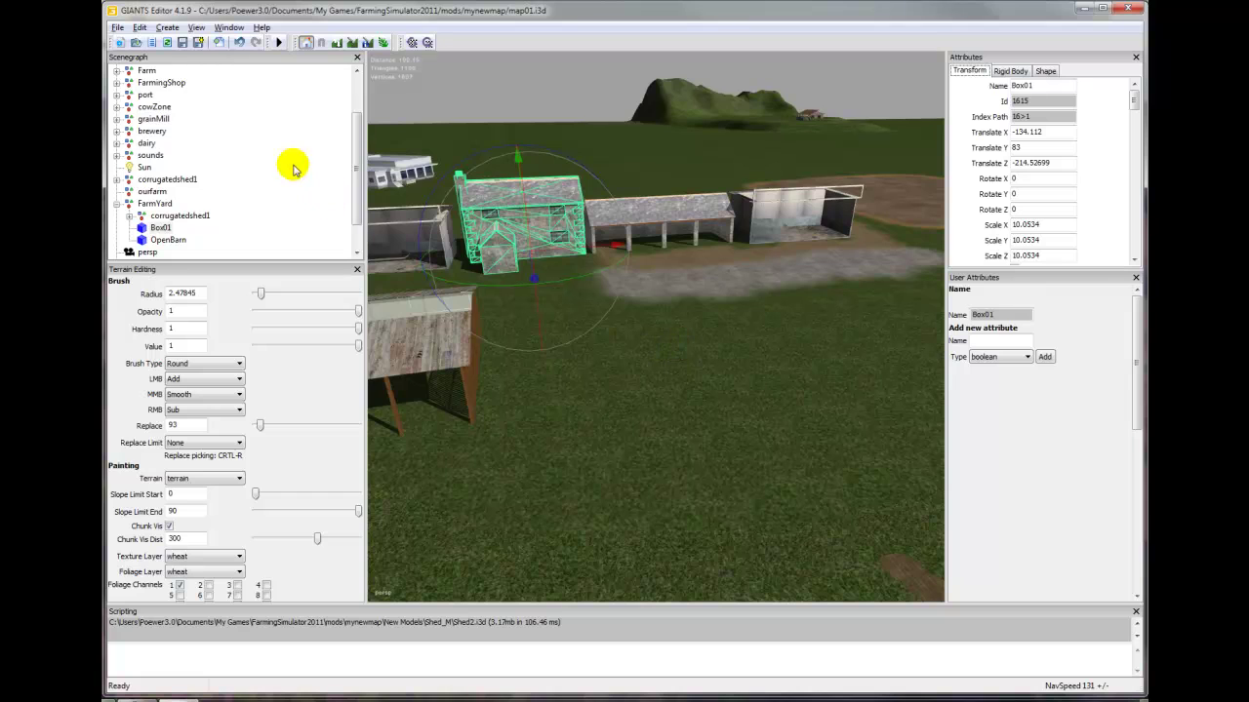
Import Shed1 from mynewmap's Shed_XL folder and place it on the grass beside the wooden shed.
click(117, 29)
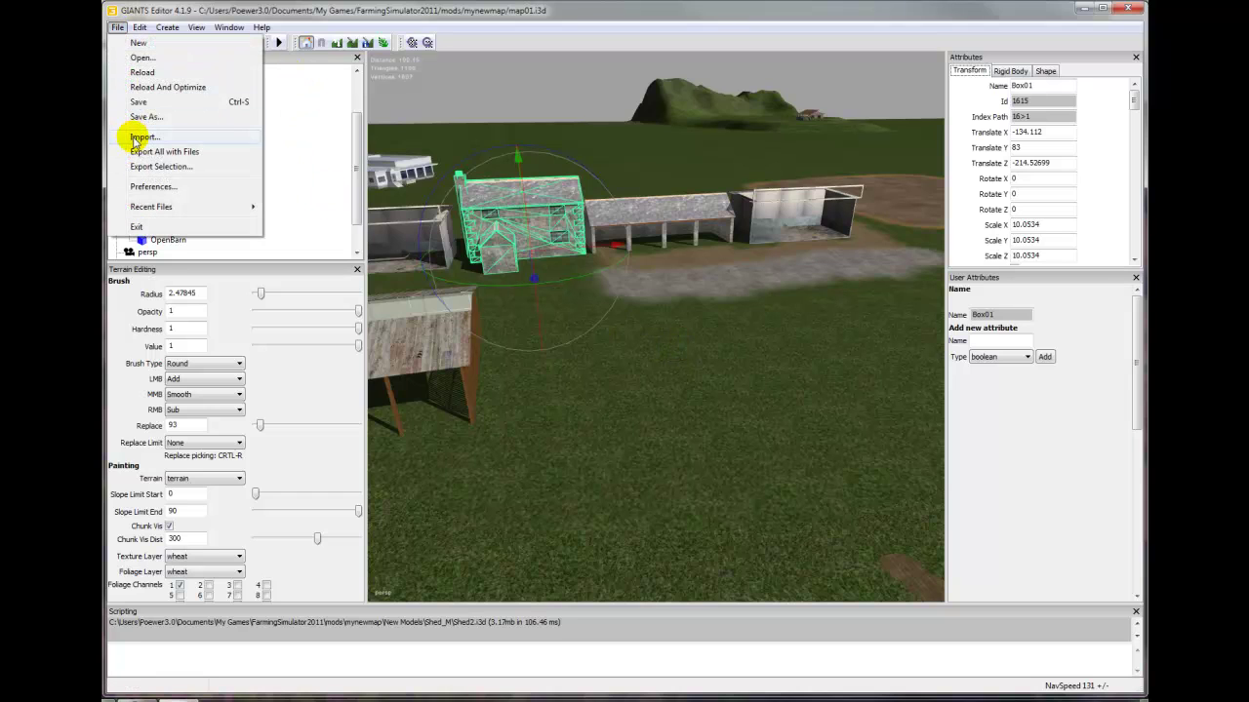
click(133, 130)
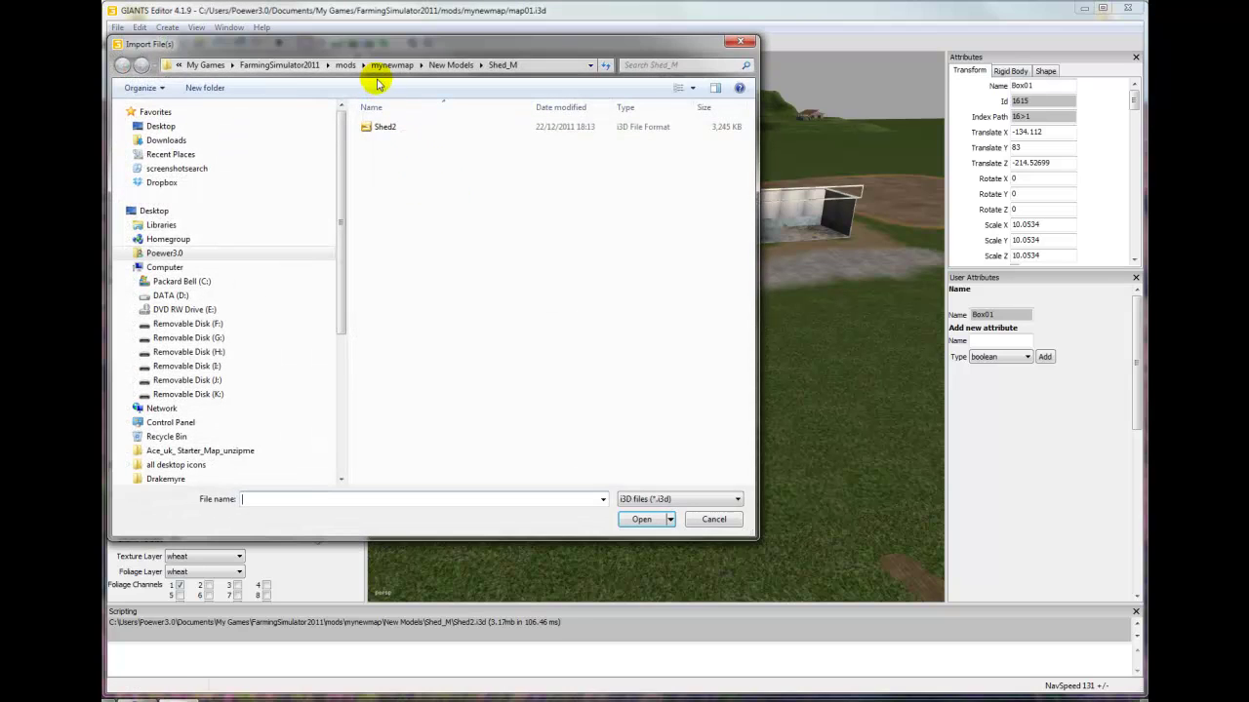
click(450, 64)
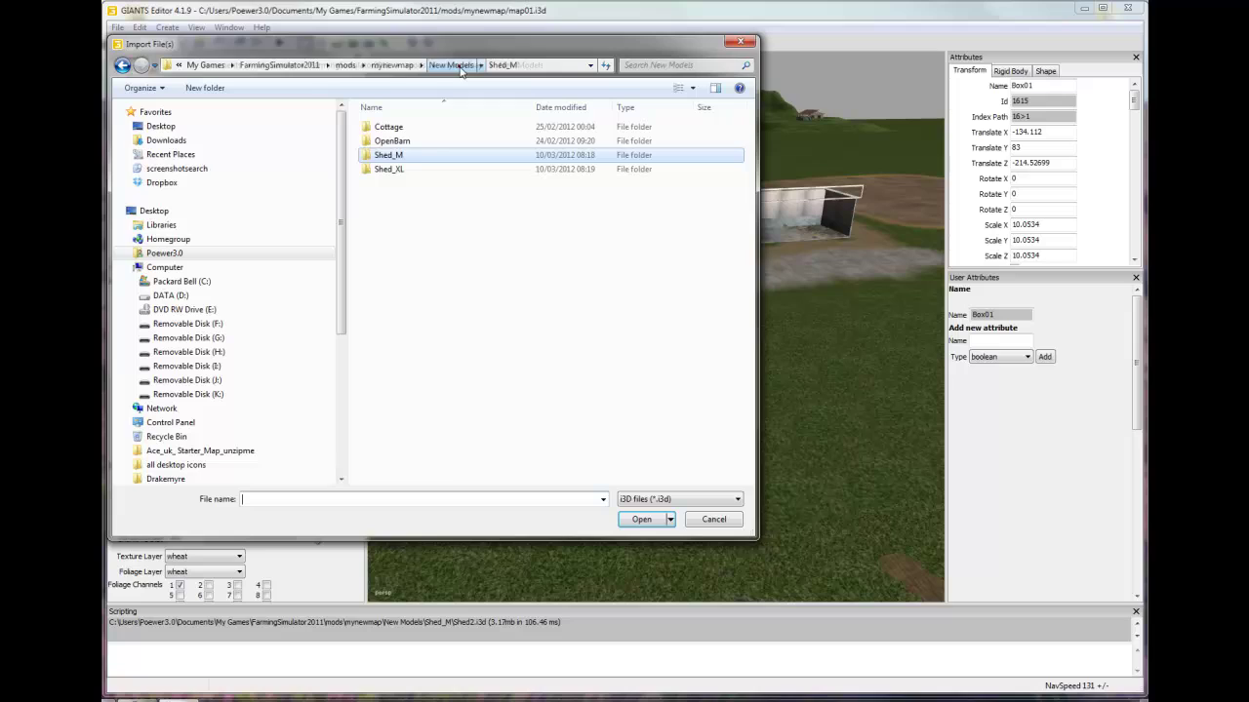
click(388, 172)
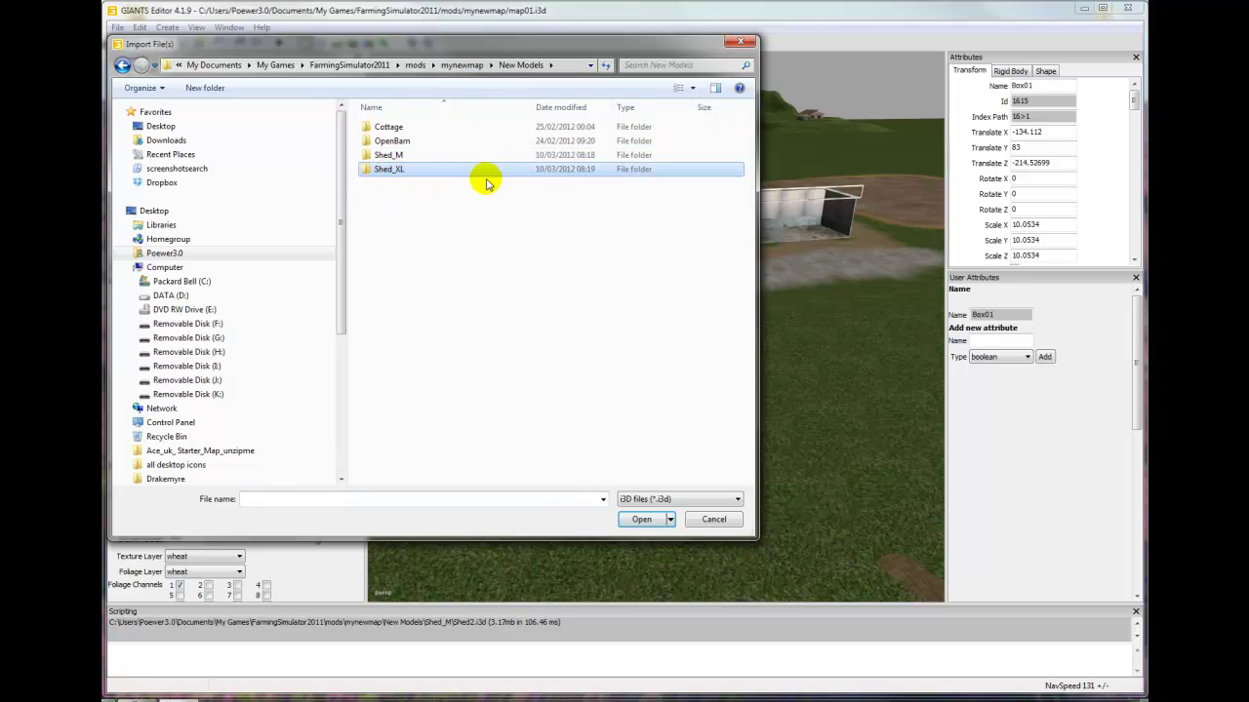
double_click(388, 171)
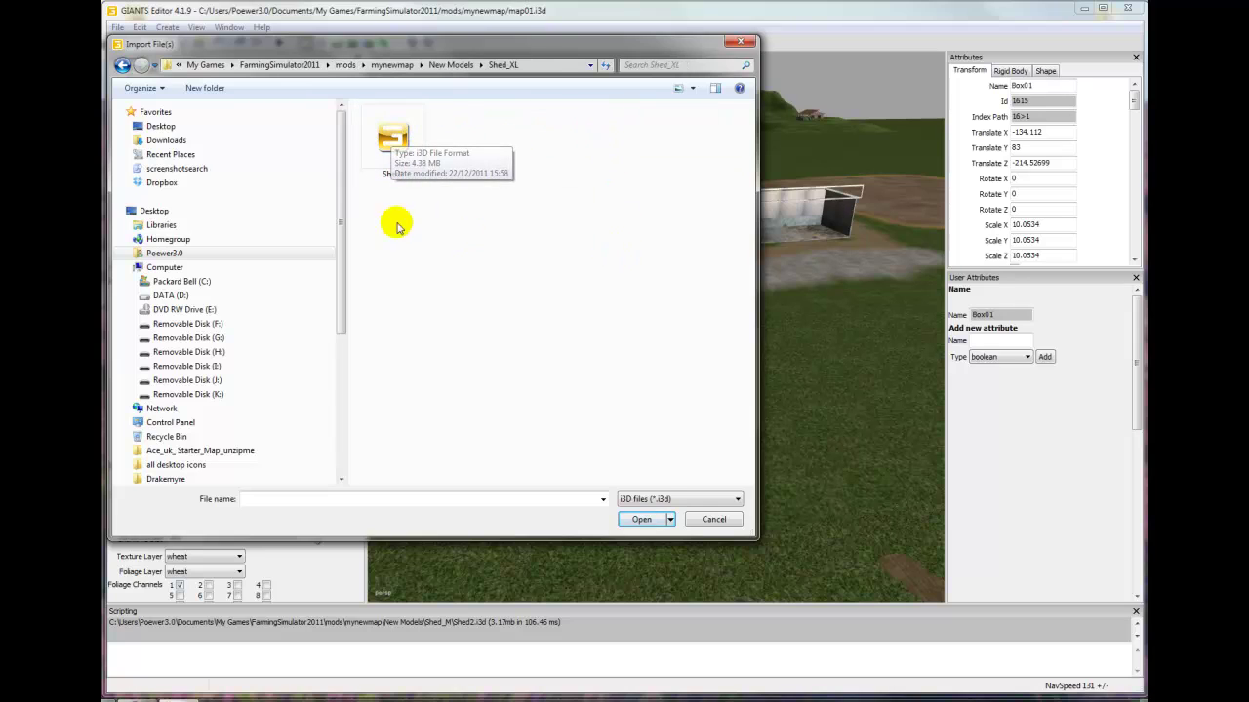
click(392, 136)
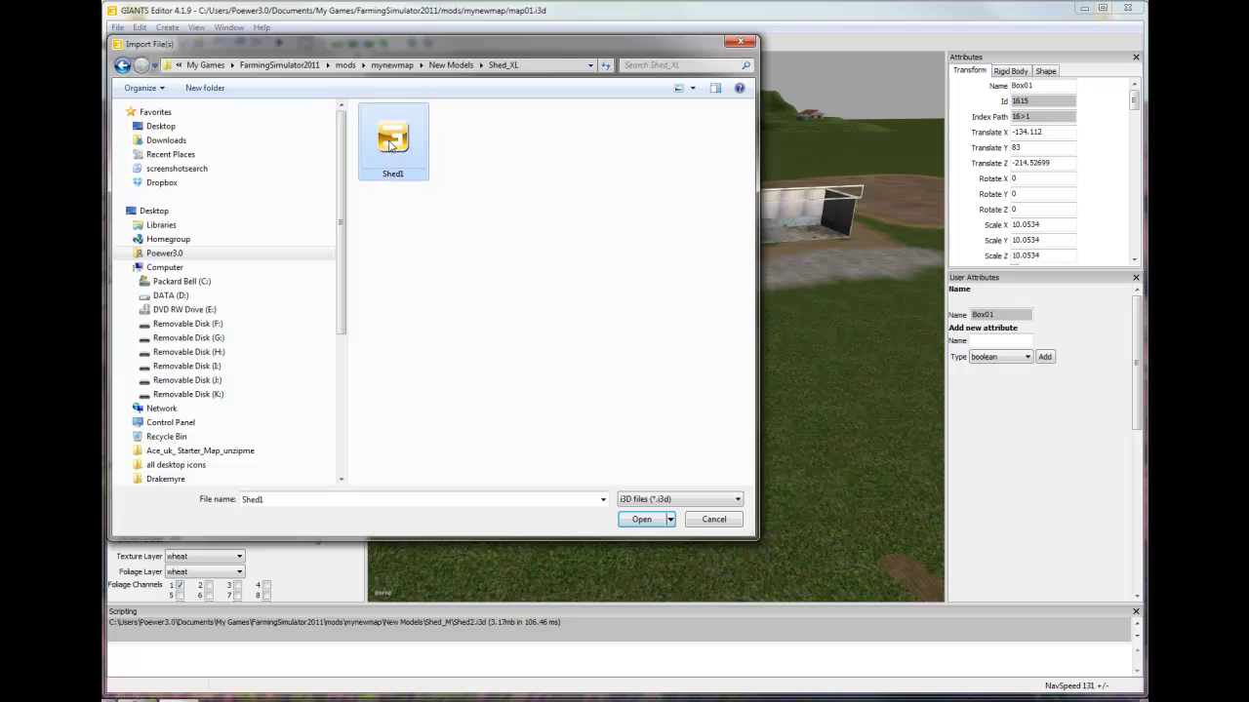
click(642, 519)
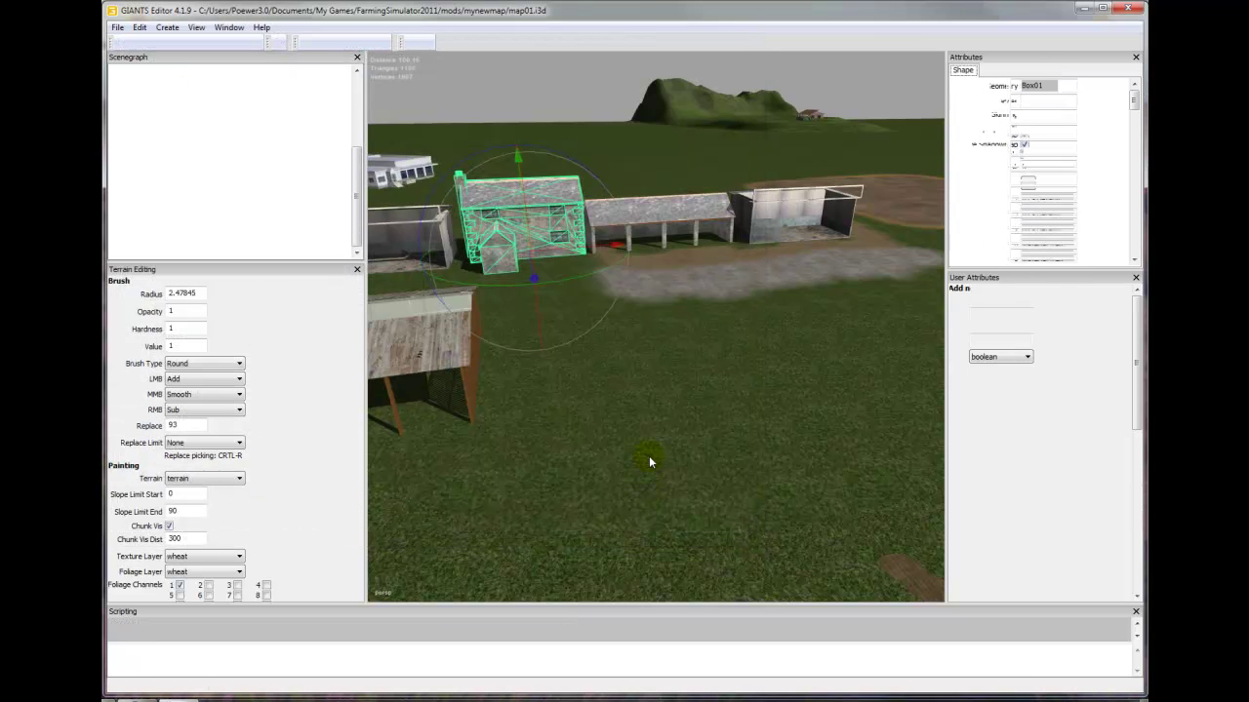
key(ctrl+b)
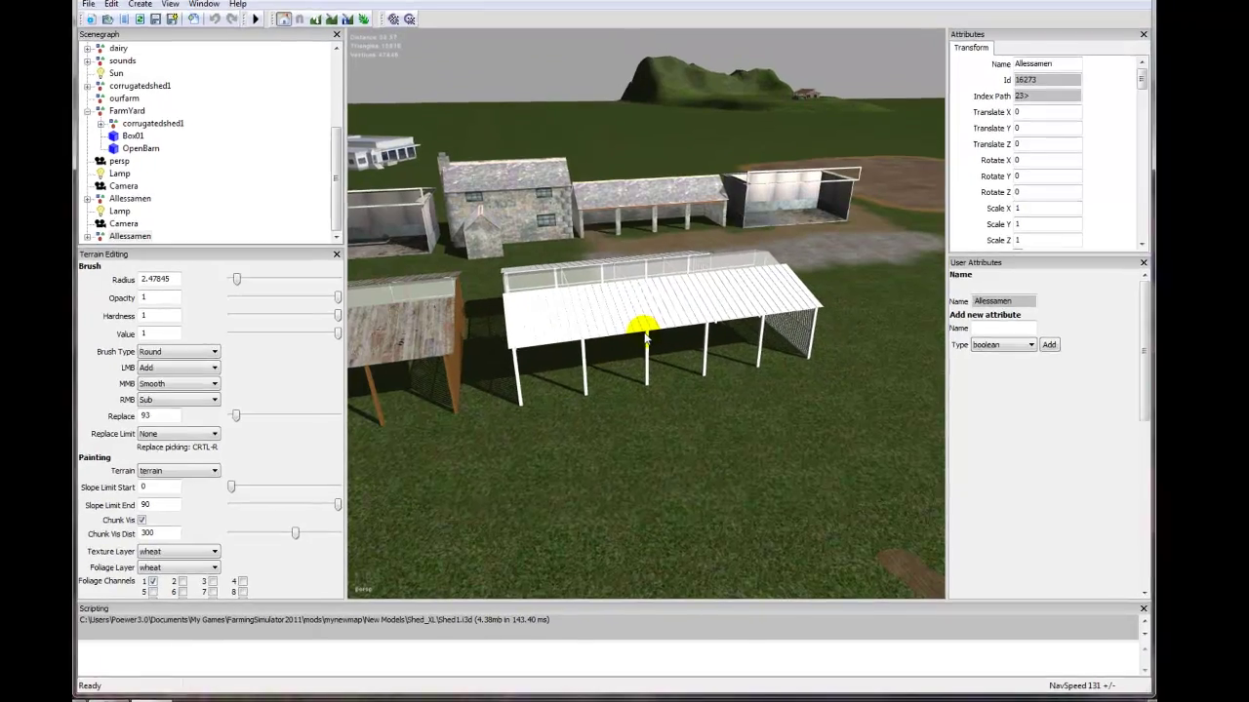
click(653, 346)
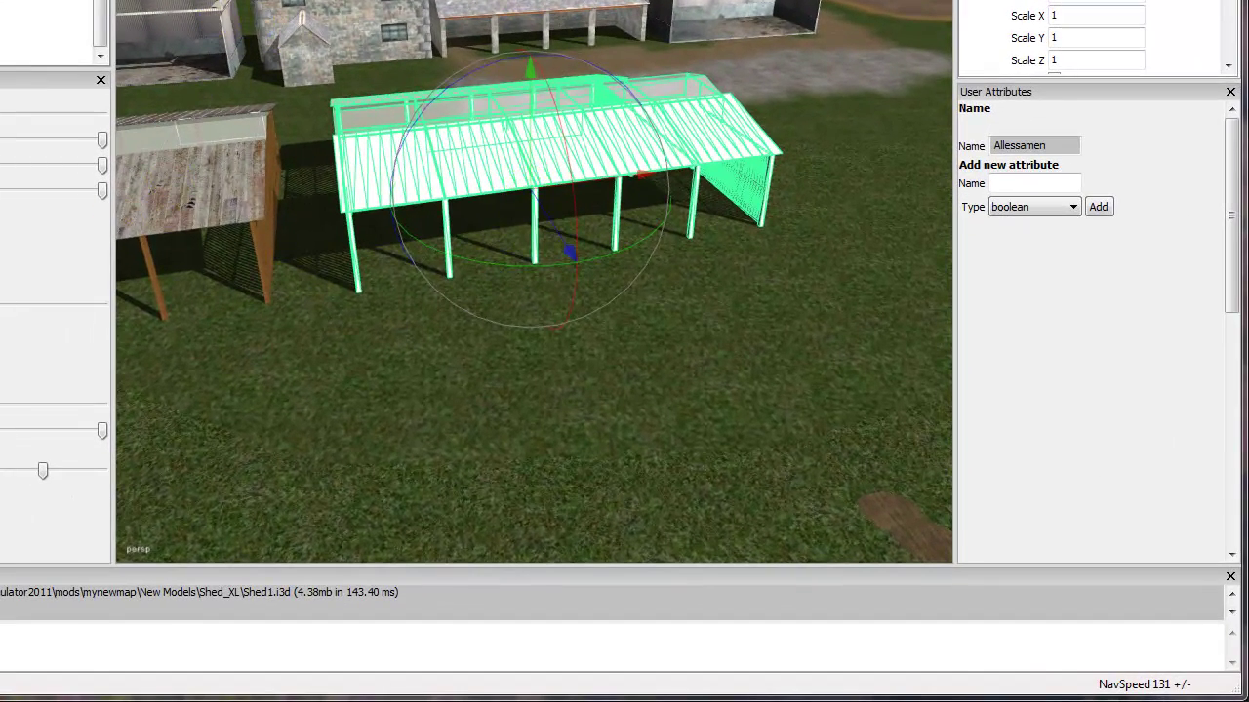
Examine the roof, posts and interior of the larger shed and compare its texturing with the smaller shed.
click(549, 192)
alt+right_drag(577, 331, 585, 295)
alt+drag(539, 281, 480, 353)
alt+middle_drag(480, 353, 454, 357)
alt+right_drag(454, 357, 454, 323)
alt+drag(379, 257, 183, 241)
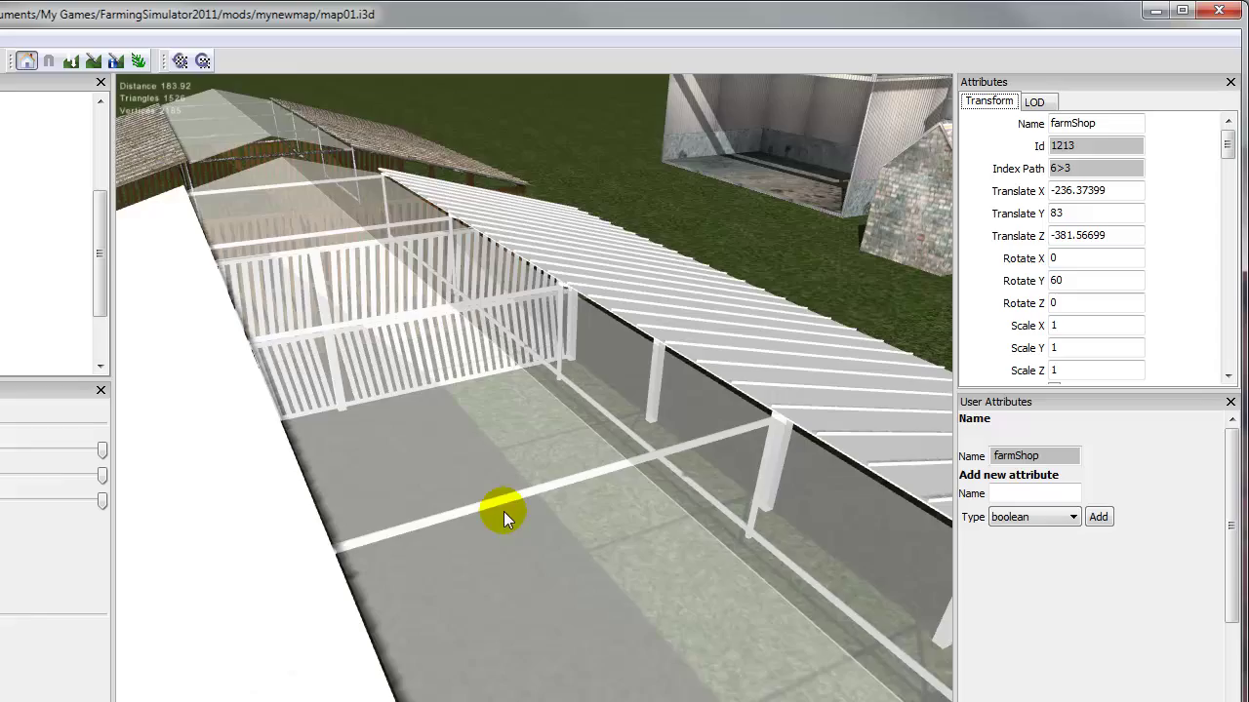
alt+drag(504, 512, 637, 519)
alt+right_drag(637, 519, 604, 570)
alt+drag(604, 570, 625, 578)
alt+middle_drag(626, 577, 551, 592)
alt+drag(551, 591, 510, 501)
alt+right_drag(510, 501, 534, 467)
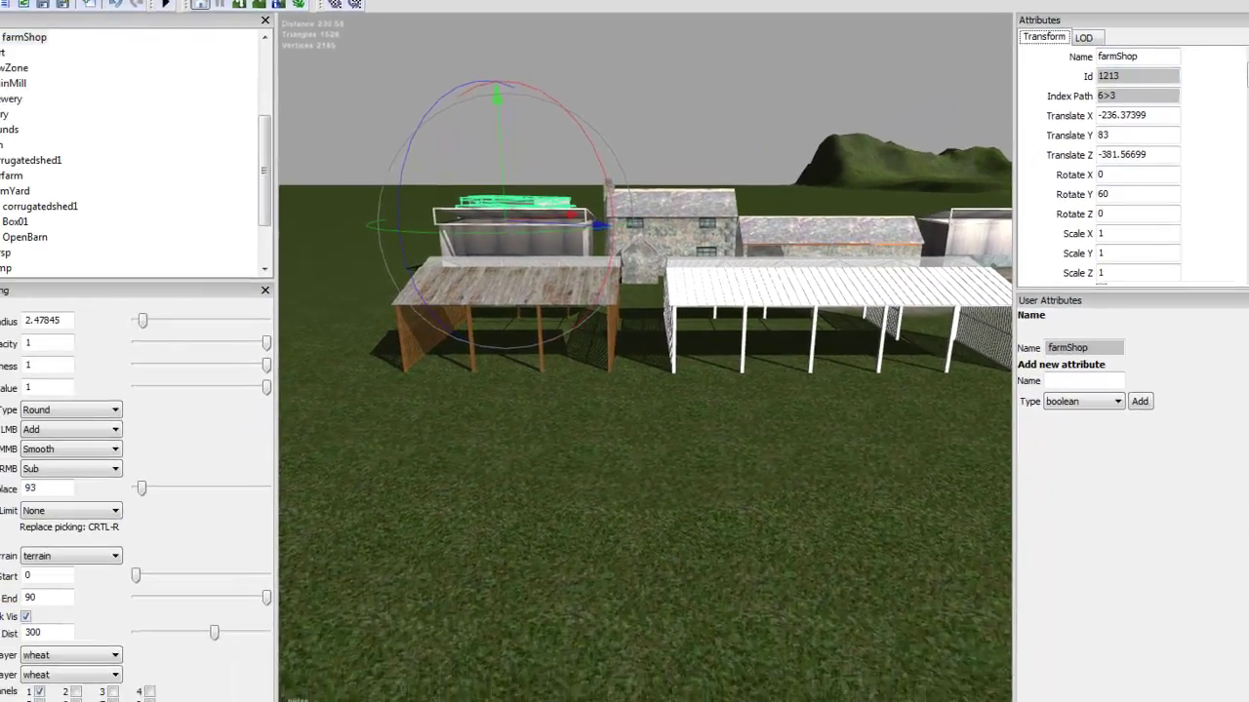
Close GIANTS Editor without saving the changes to map01.
click(1219, 10)
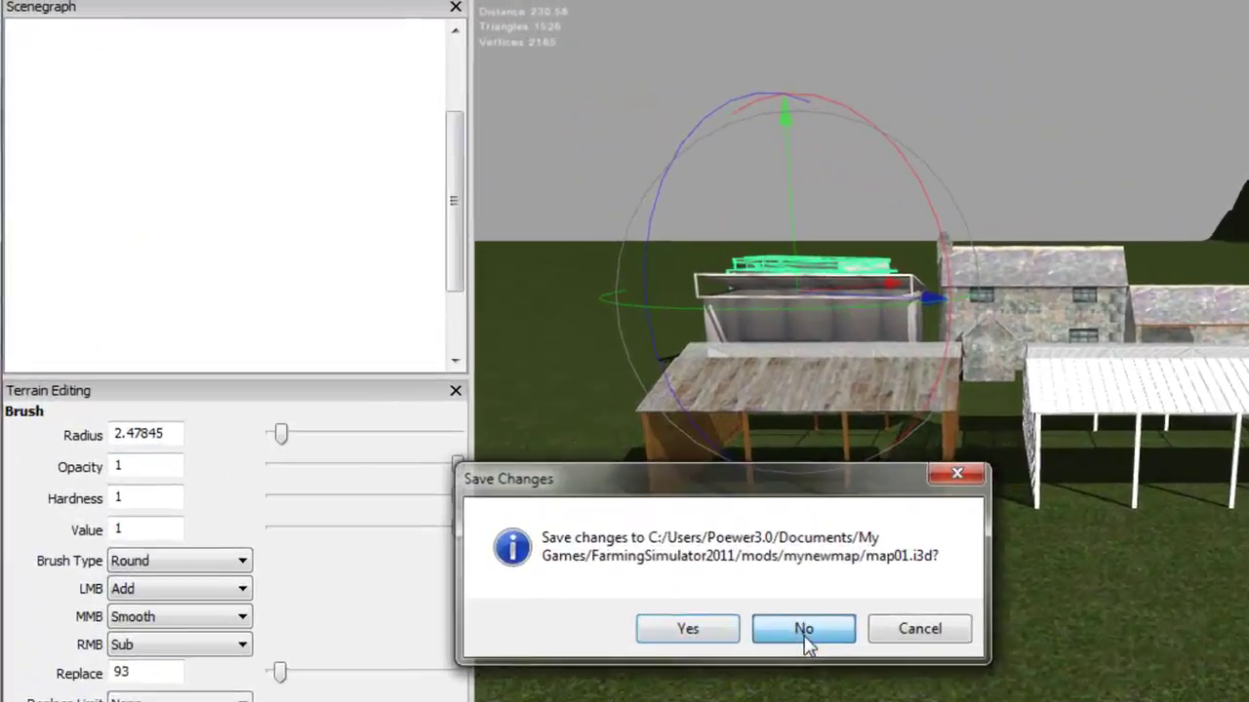
click(550, 424)
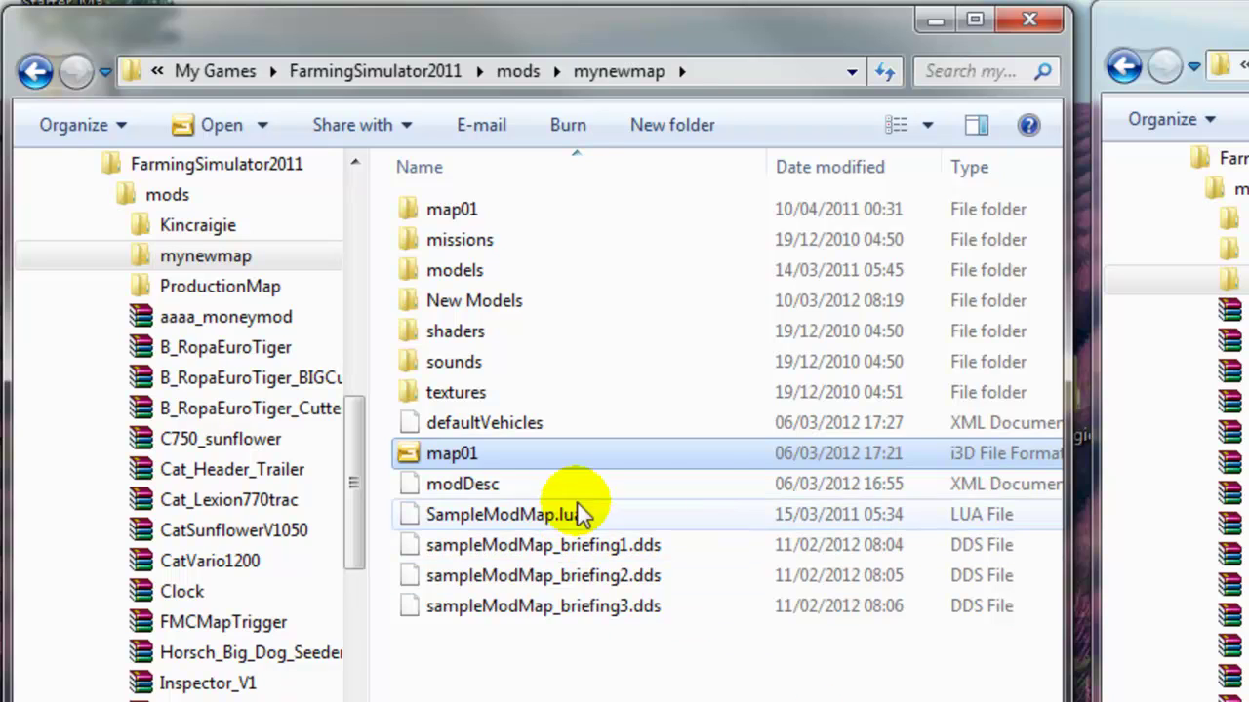
Open the Shed_M folder in mynewmap's New Models and check the Shed2 model and its texture files.
double_click(454, 300)
click(441, 278)
click(439, 274)
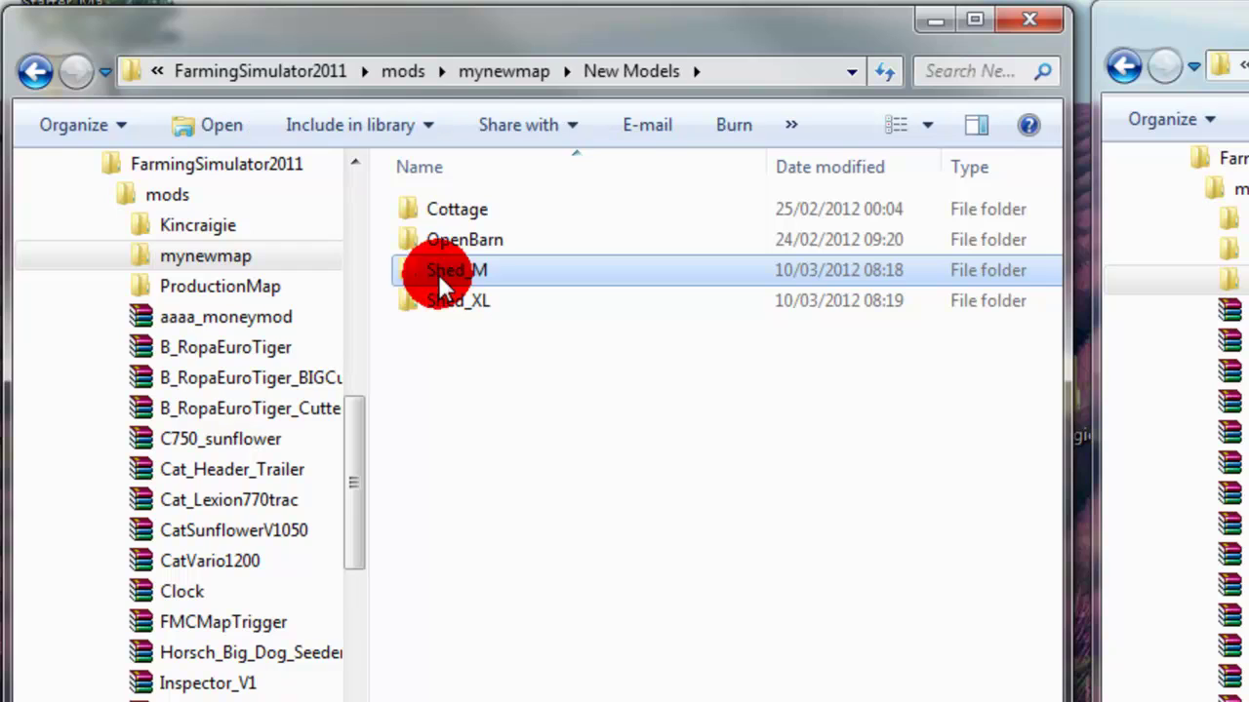
click(464, 357)
double_click(446, 270)
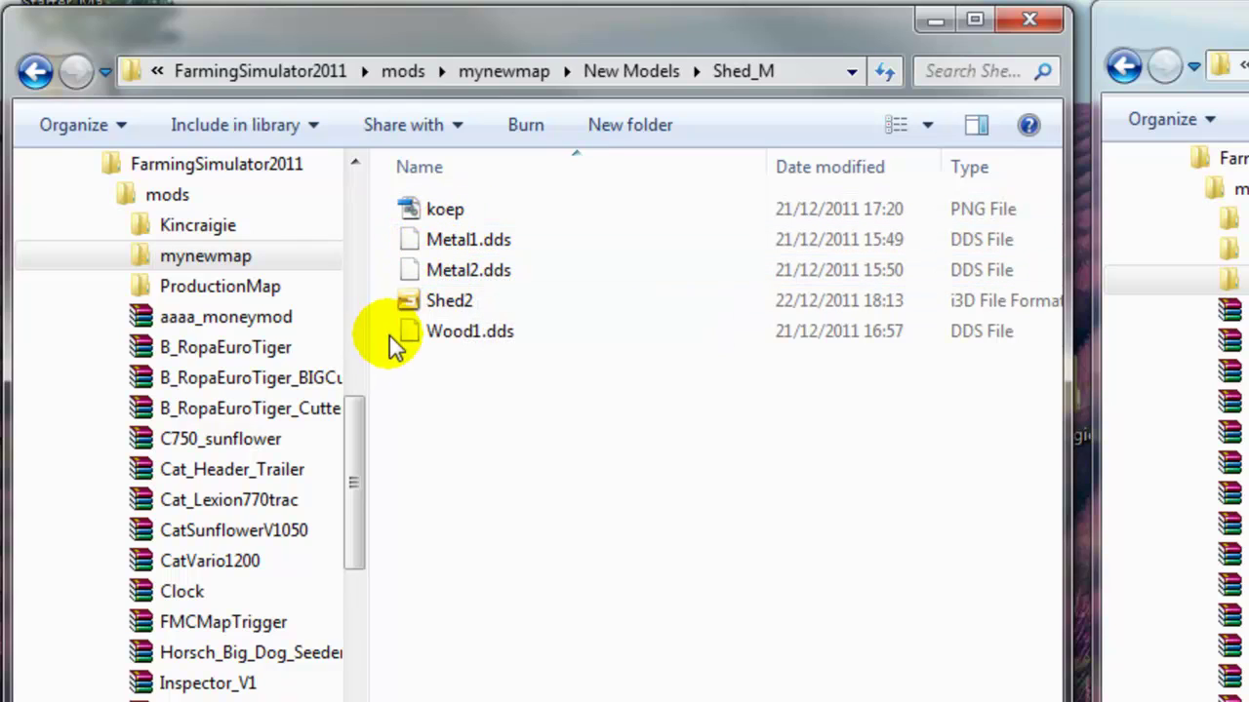
click(427, 305)
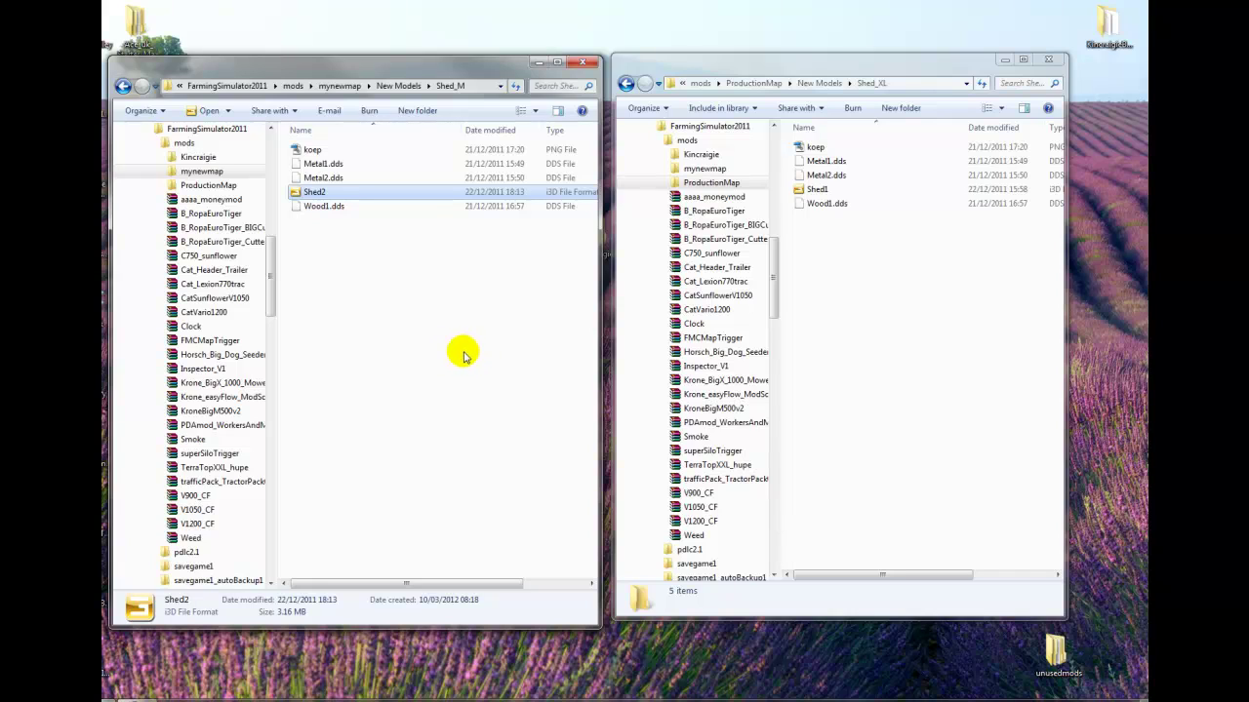
key(F10)
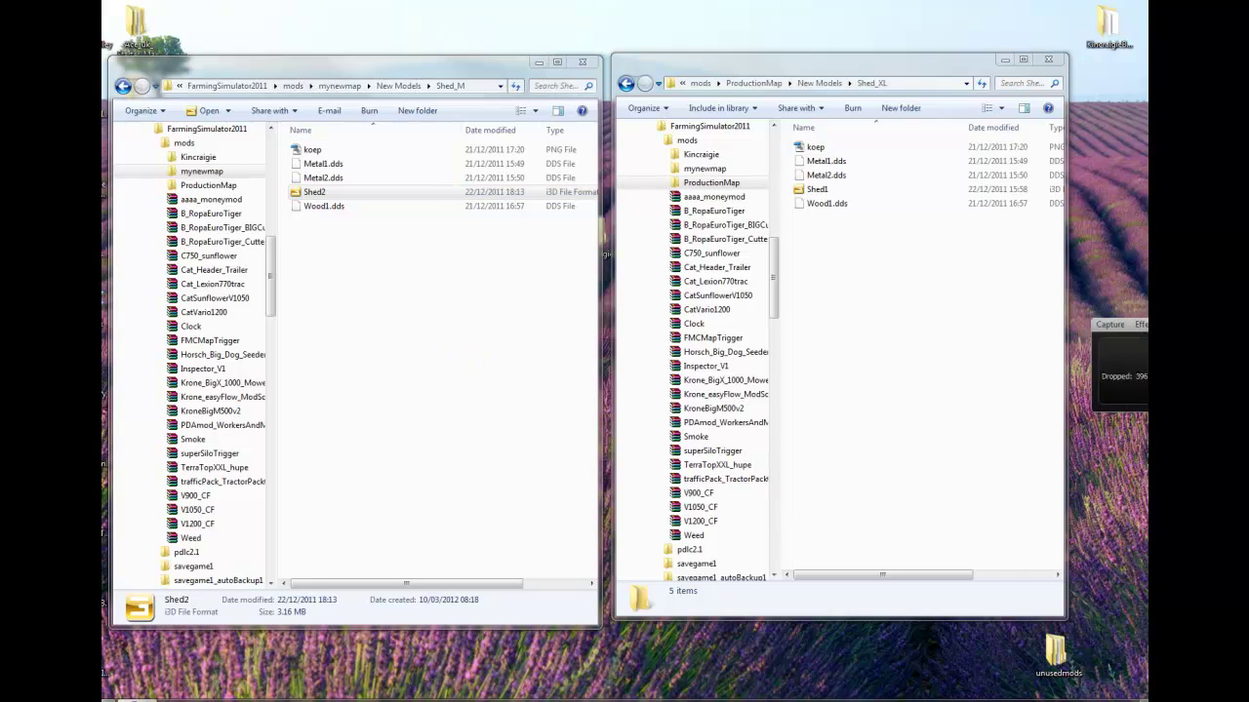